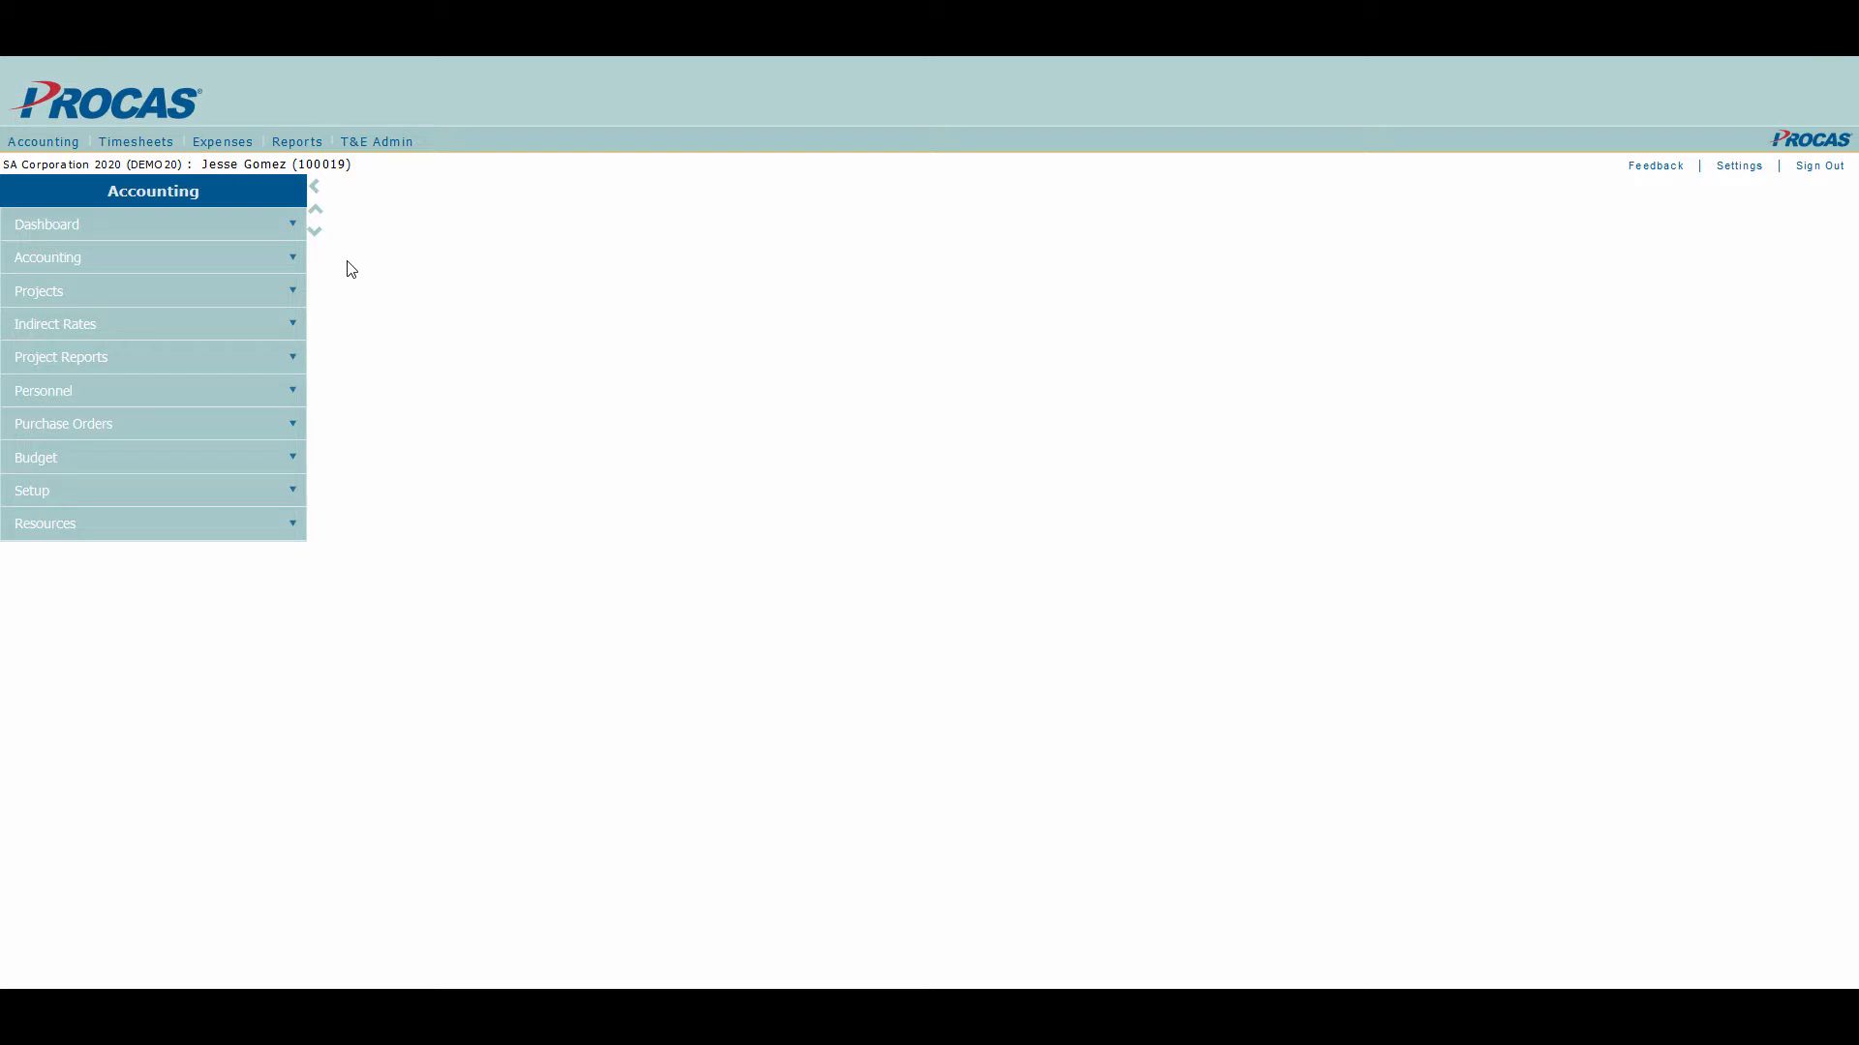
Open the Process PTO Hours Accrual screen from the Labor section of Accounting
{"action": "left_click", "coordinate": [291, 260]}
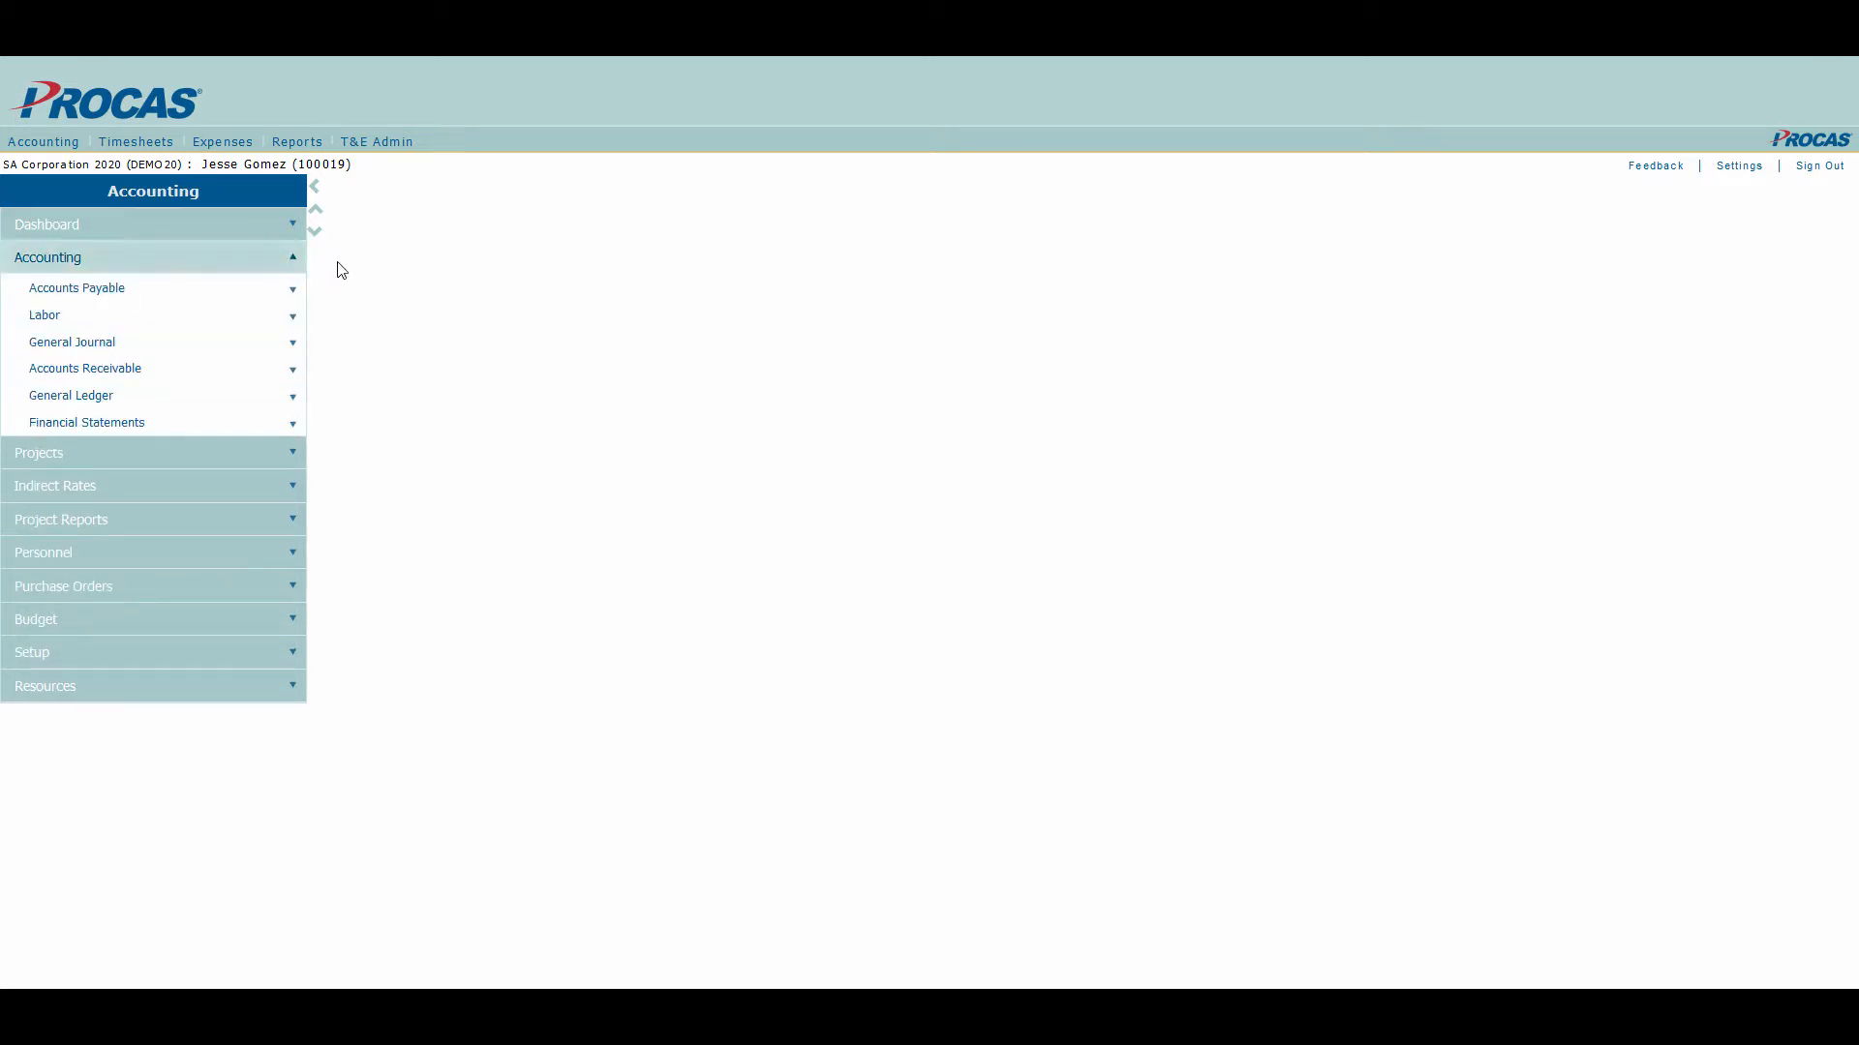
{"action": "left_click", "coordinate": [293, 316]}
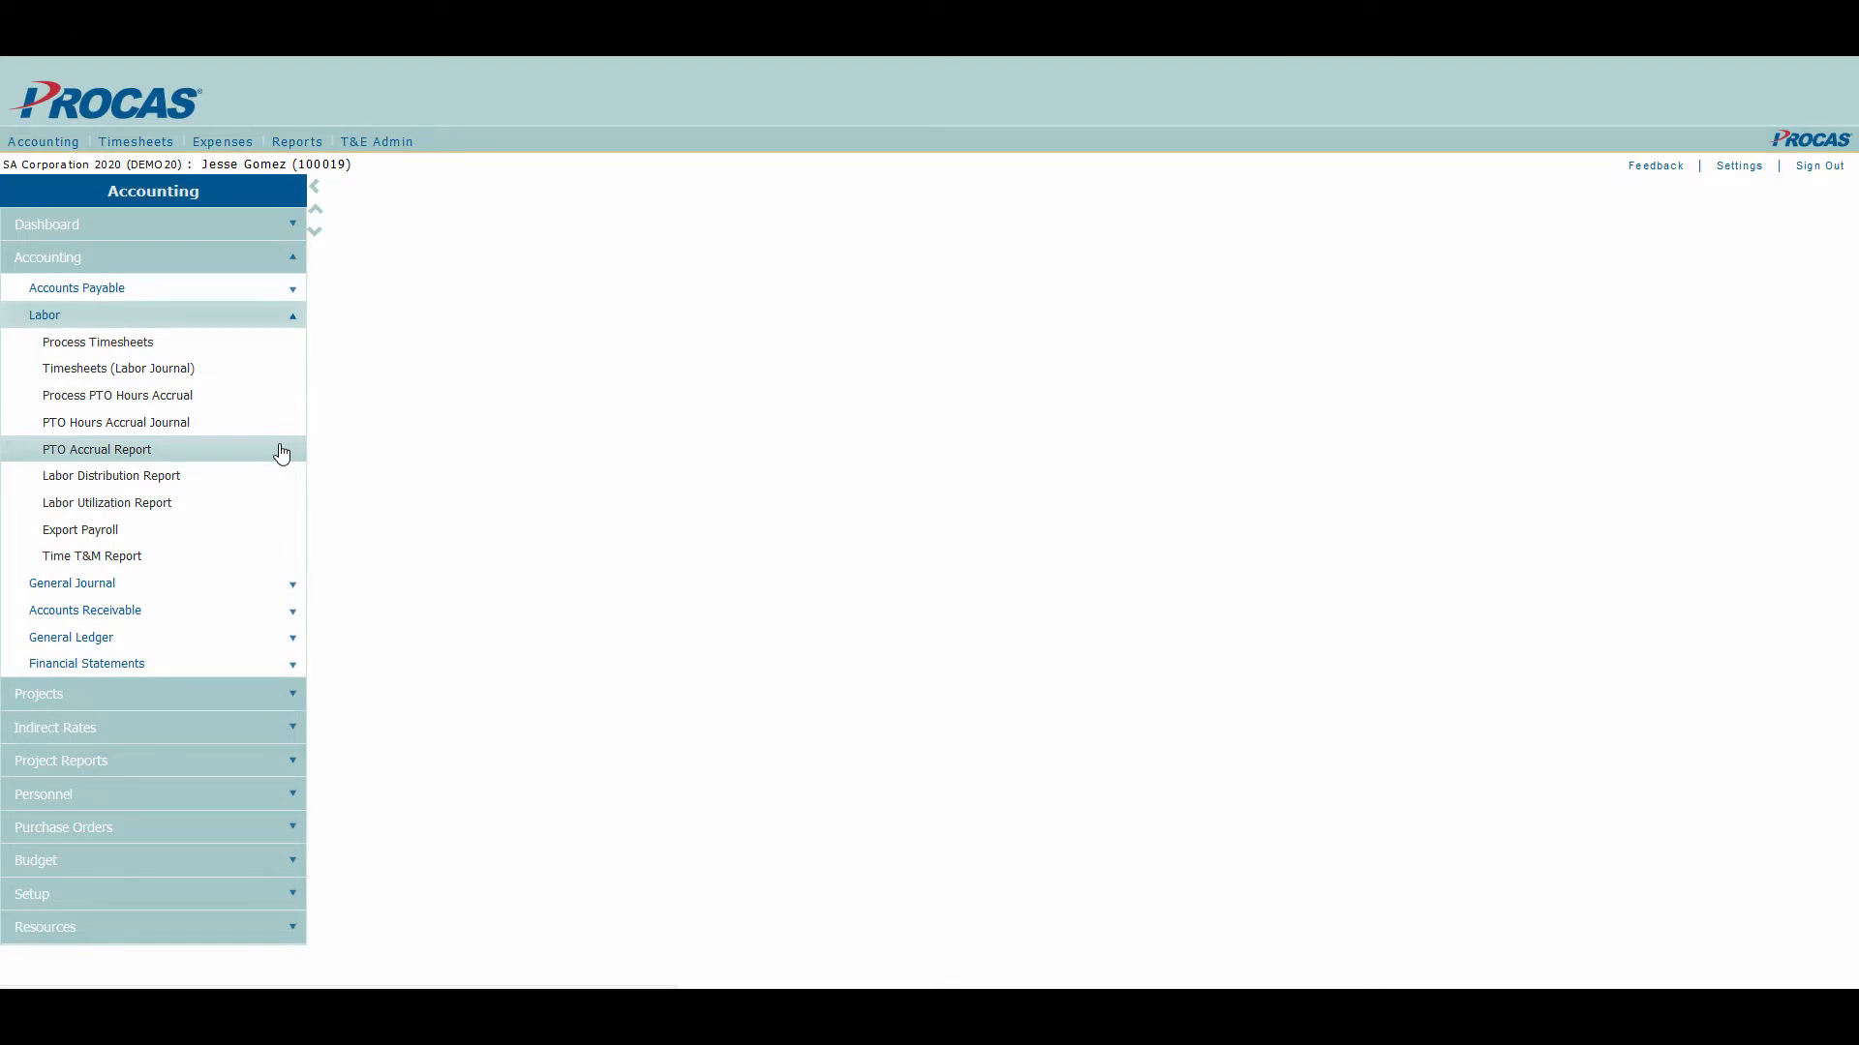
{"action": "left_click", "coordinate": [276, 405]}
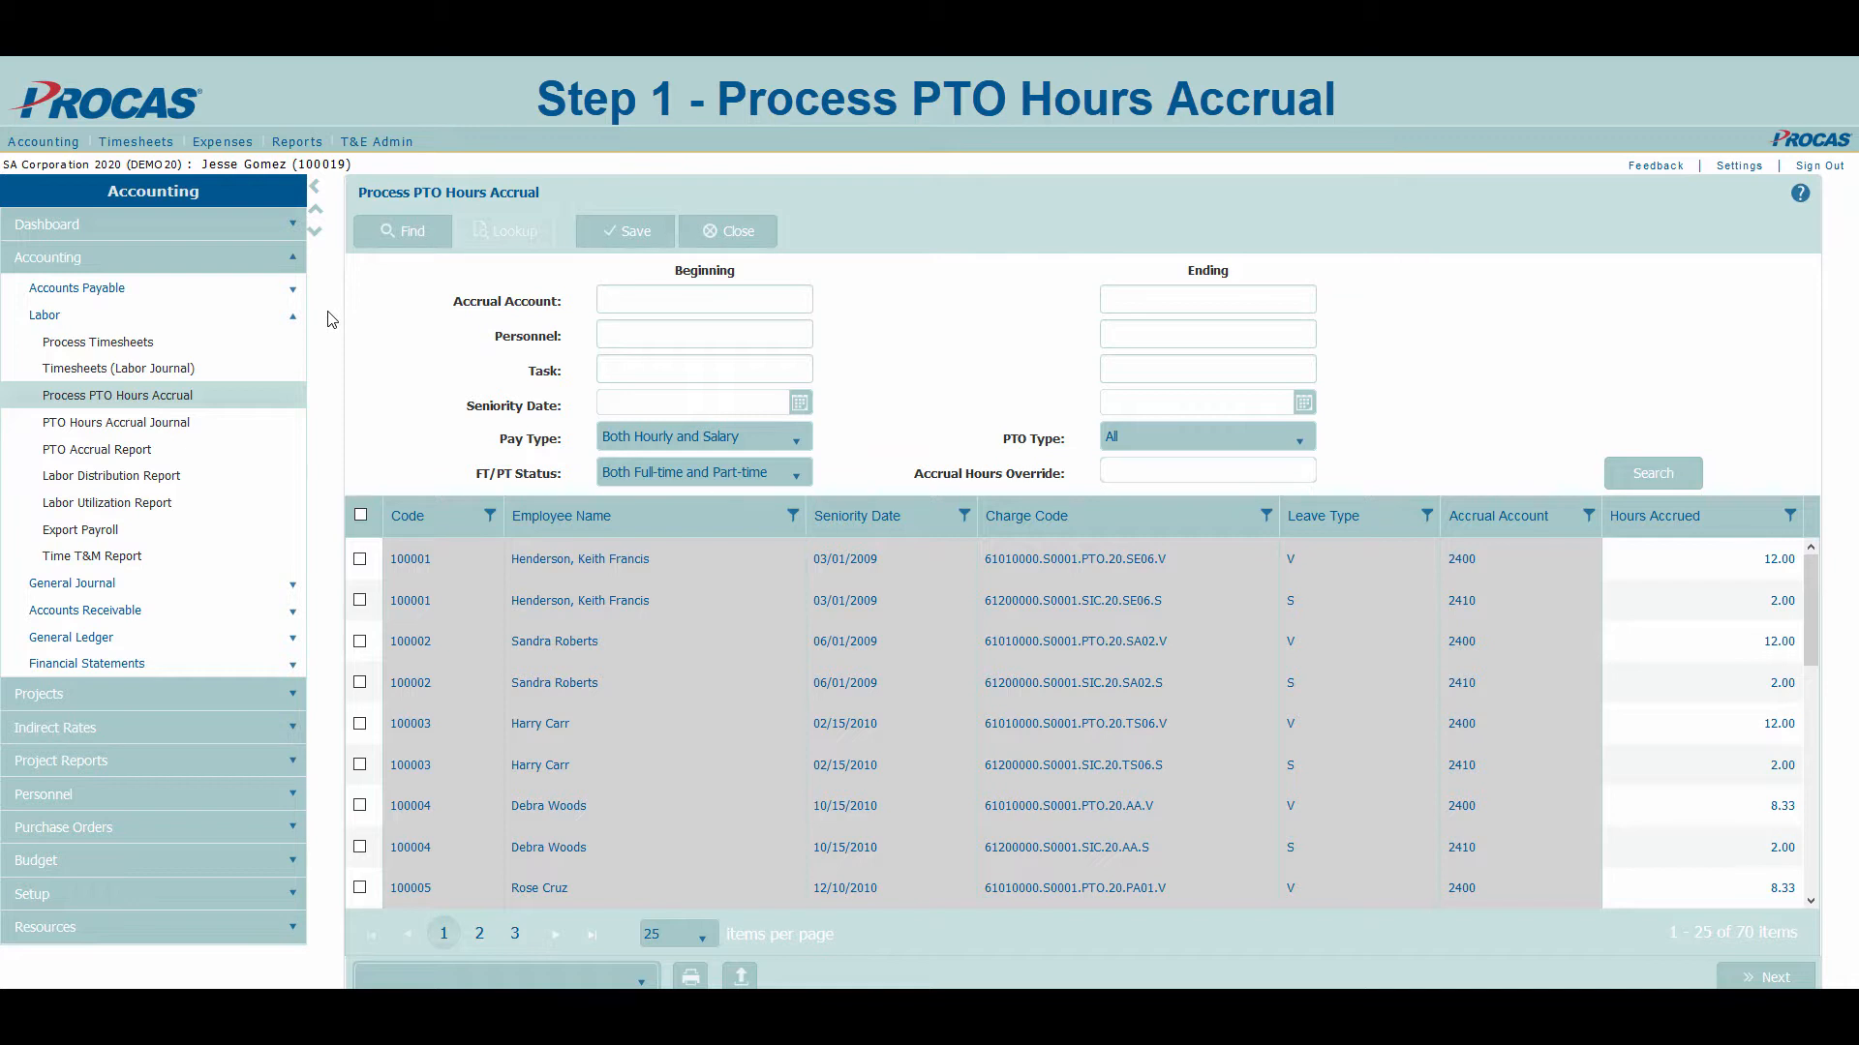
Set the accrued vacation hours for the employee in the third row to 10
{"action": "left_click", "coordinate": [1717, 644]}
{"action": "type", "text": "10"}
{"action": "key", "text": "Return"}
Review the available options of the Pay Type, FT/PT Status and PTO Type filters
{"action": "left_click", "coordinate": [693, 438]}
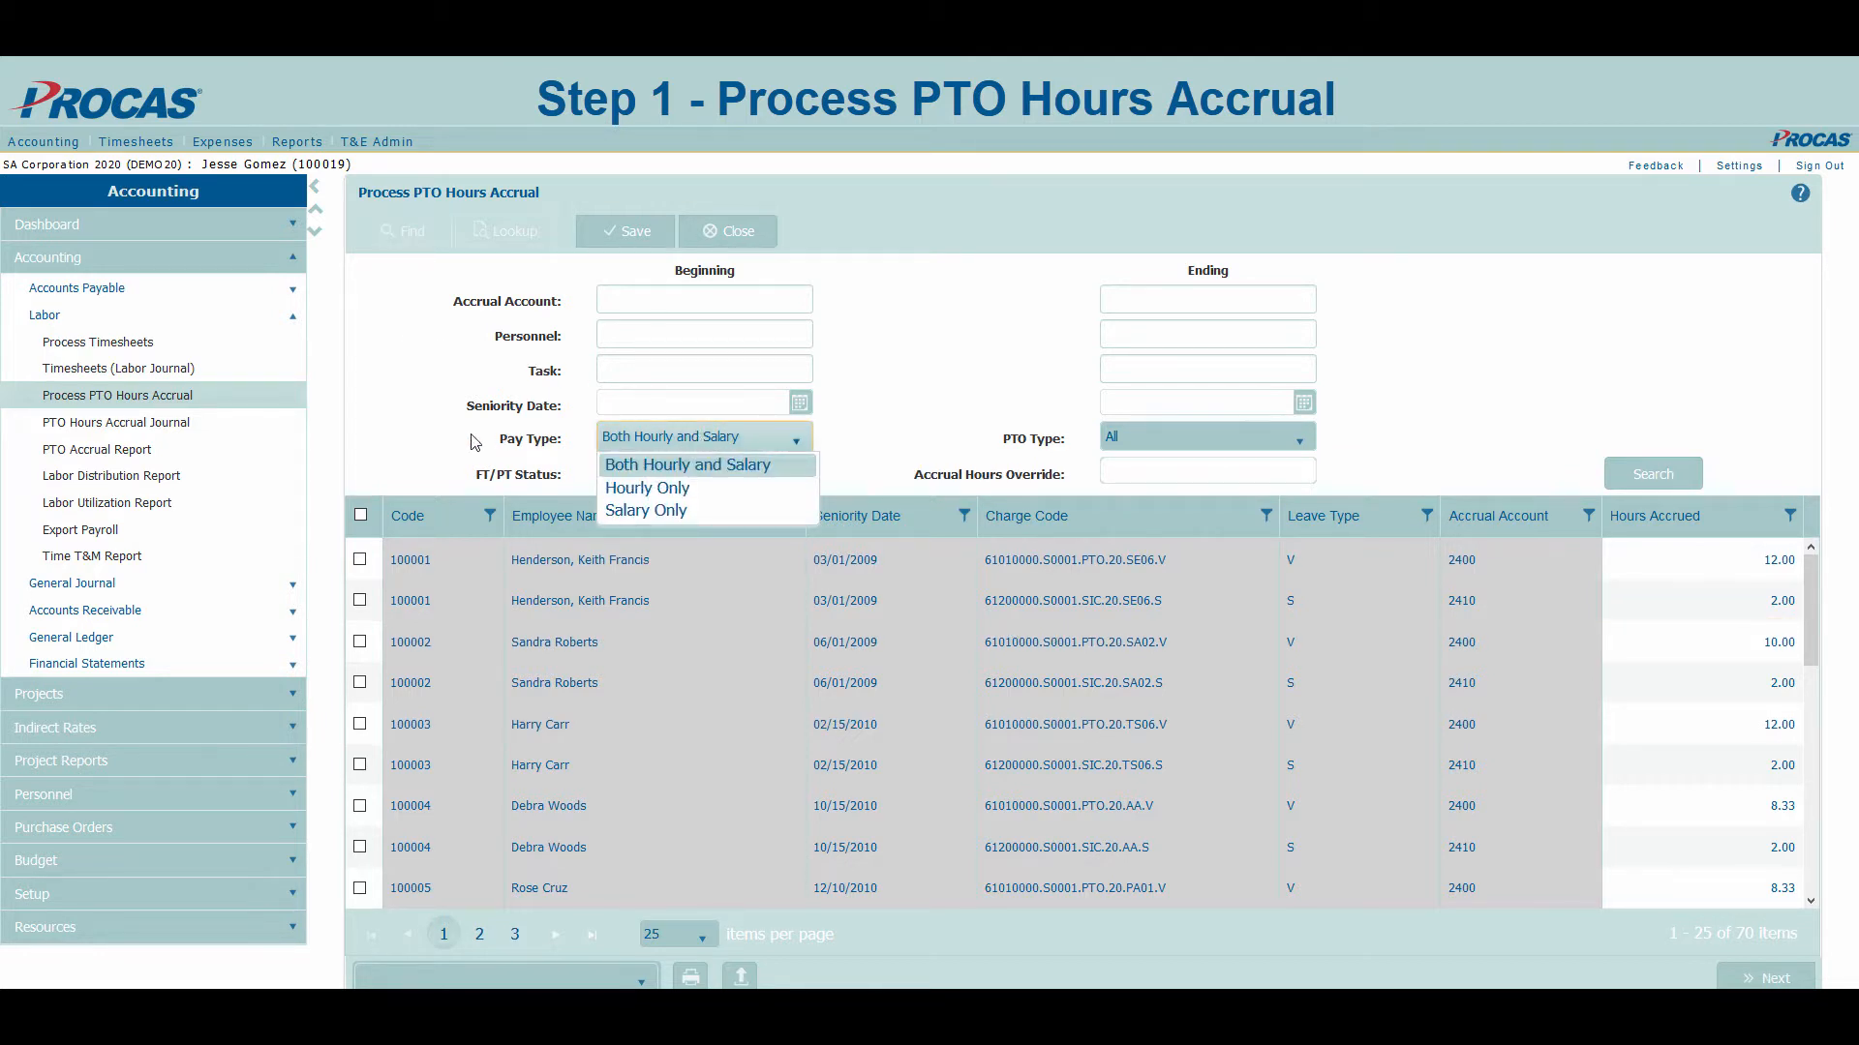
{"action": "left_click", "coordinate": [423, 443]}
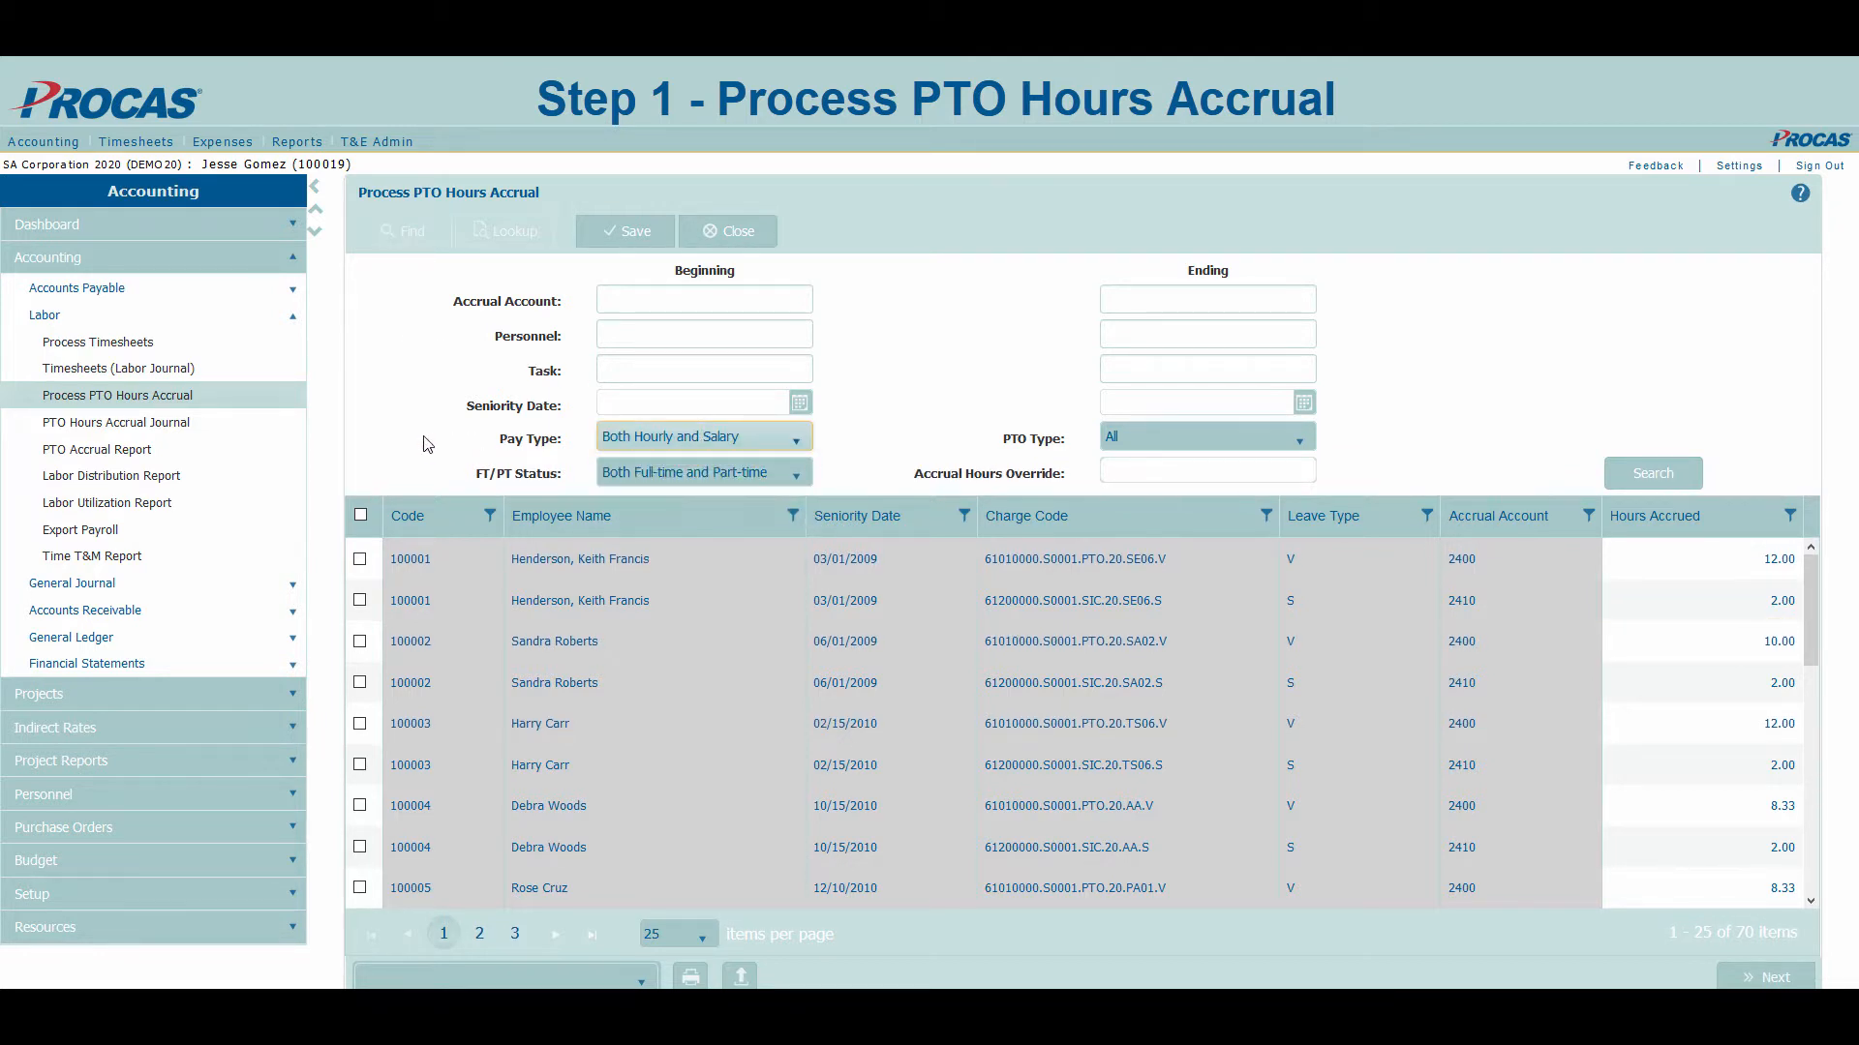
{"action": "left_click", "coordinate": [693, 472]}
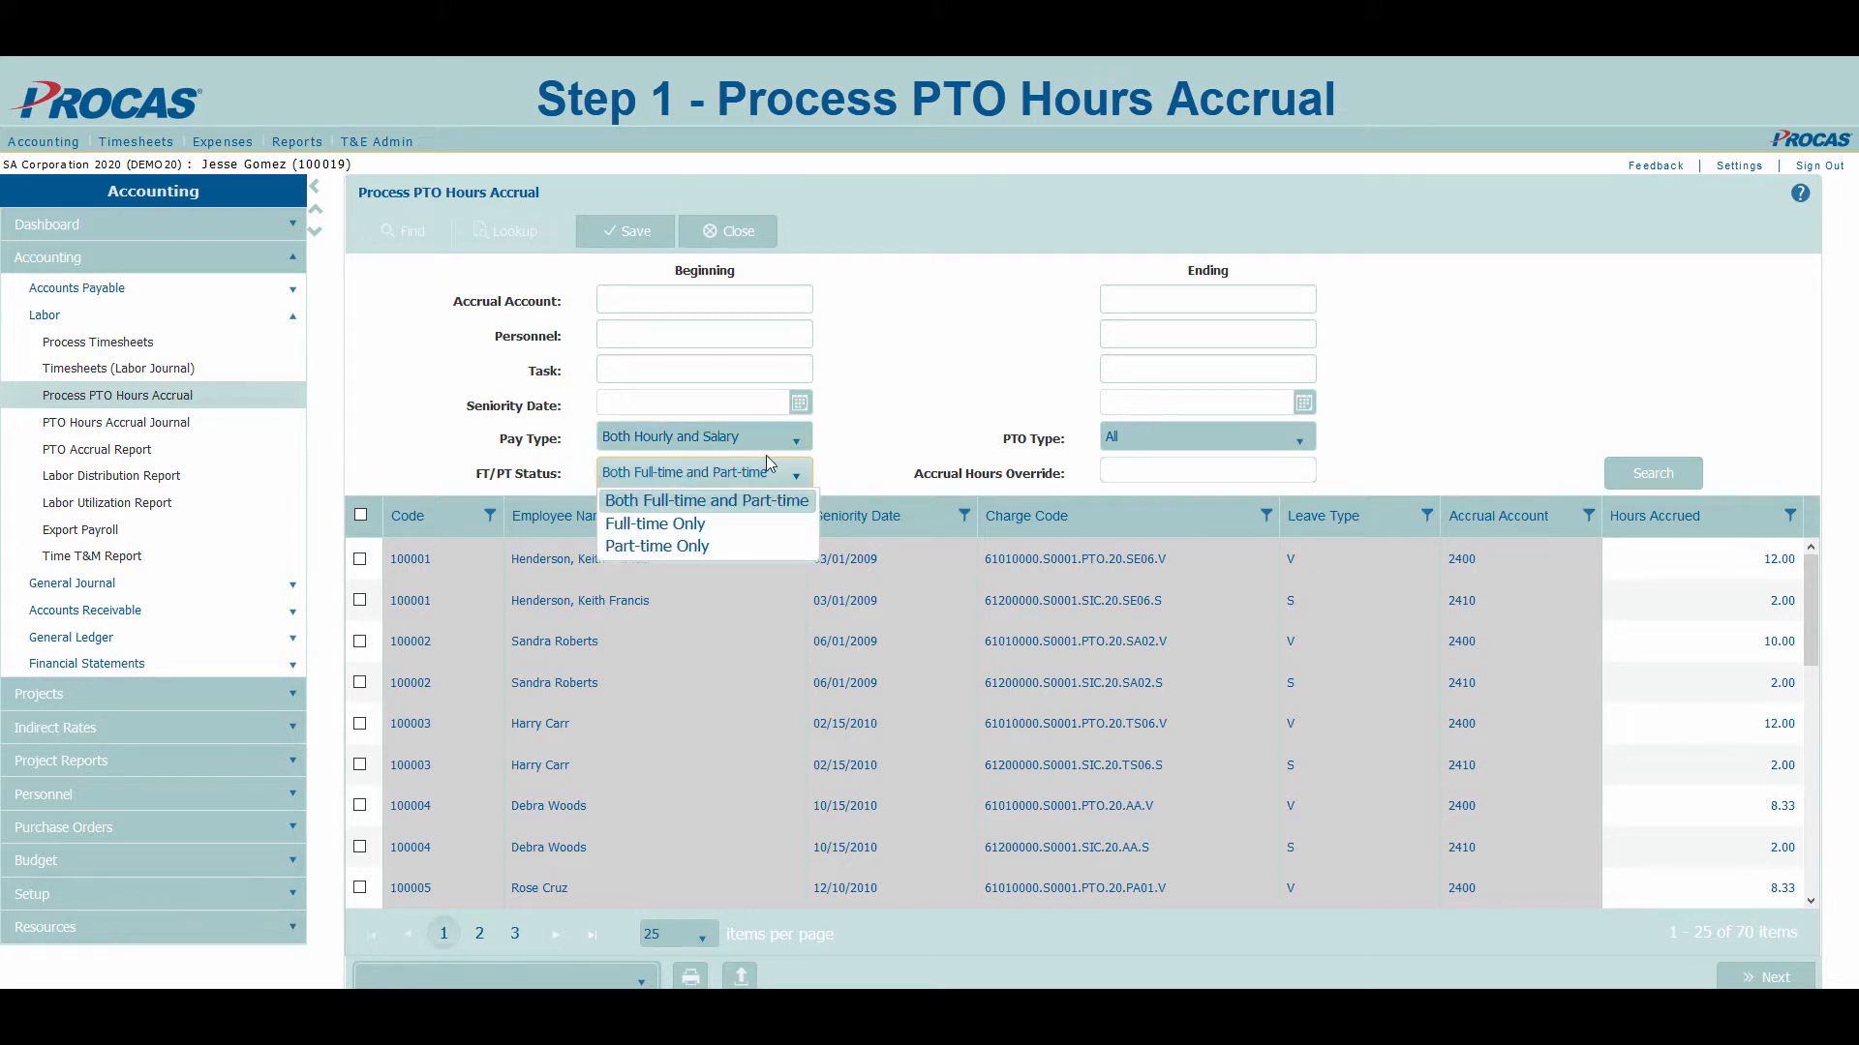
{"action": "left_click", "coordinate": [1152, 439]}
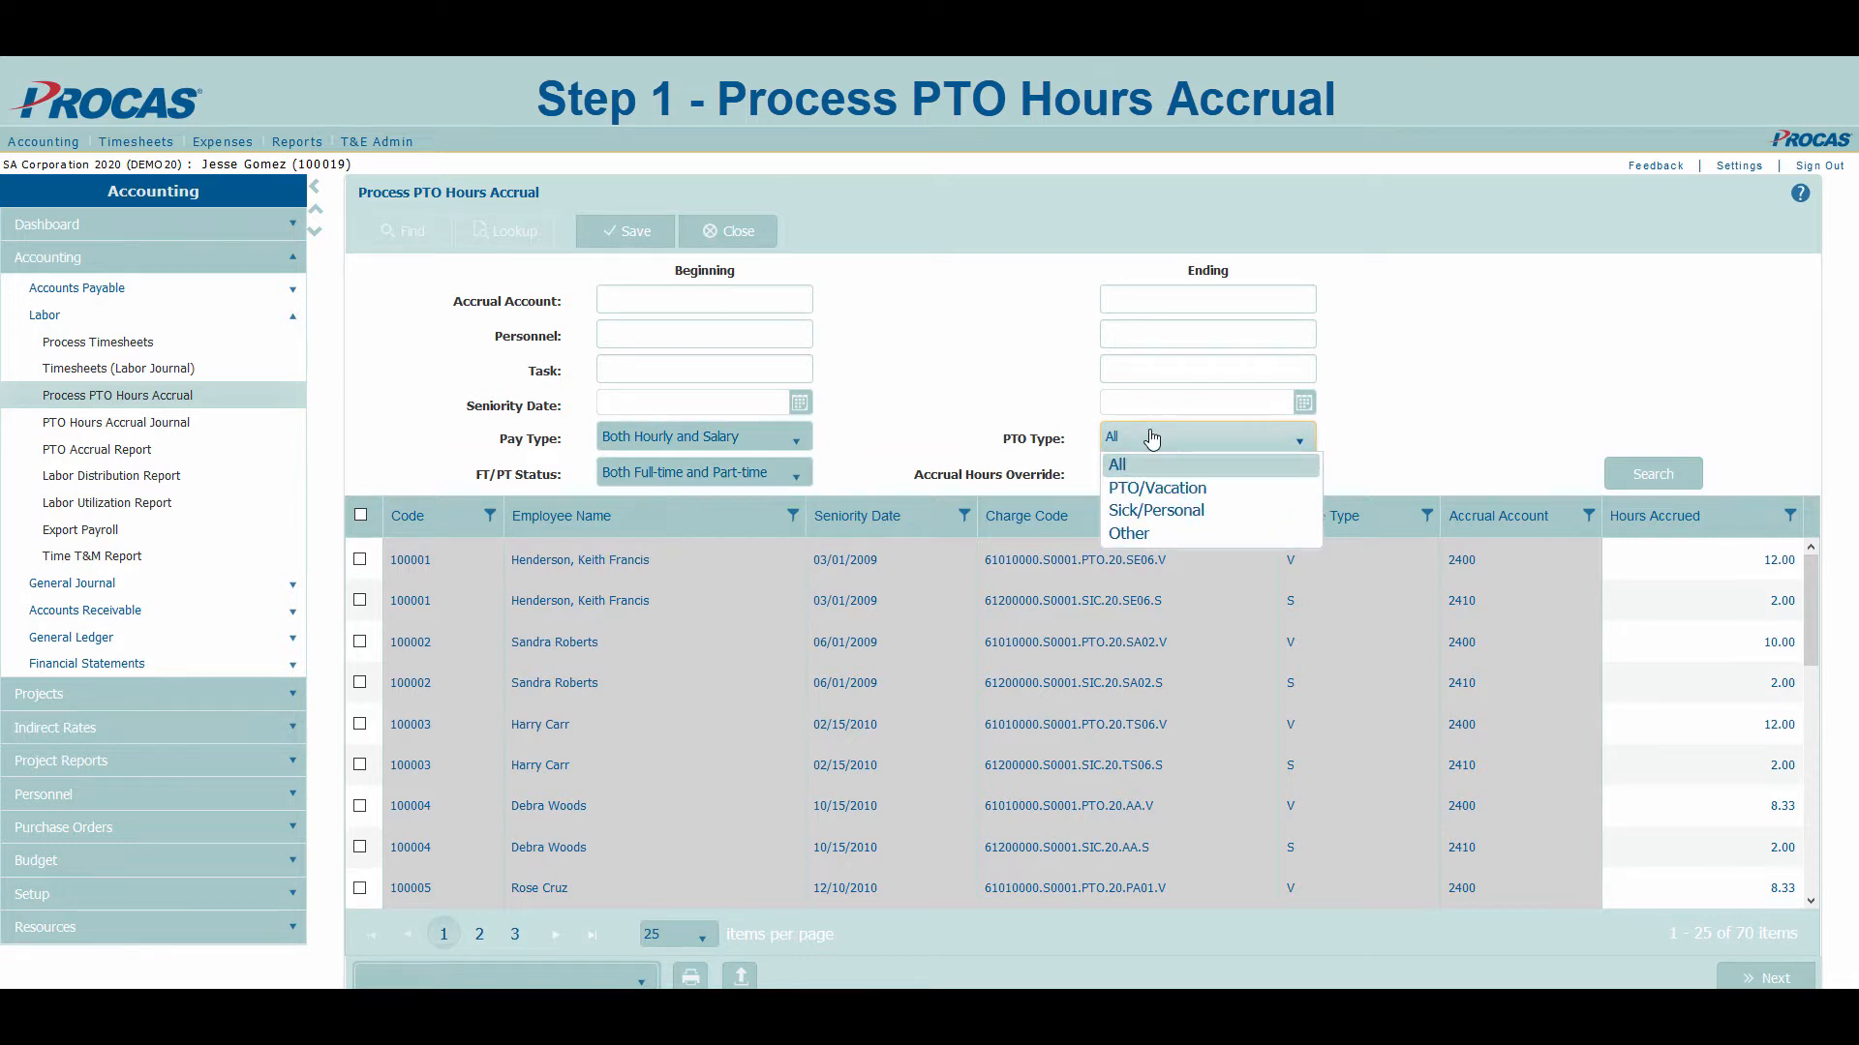
{"action": "left_click", "coordinate": [324, 396]}
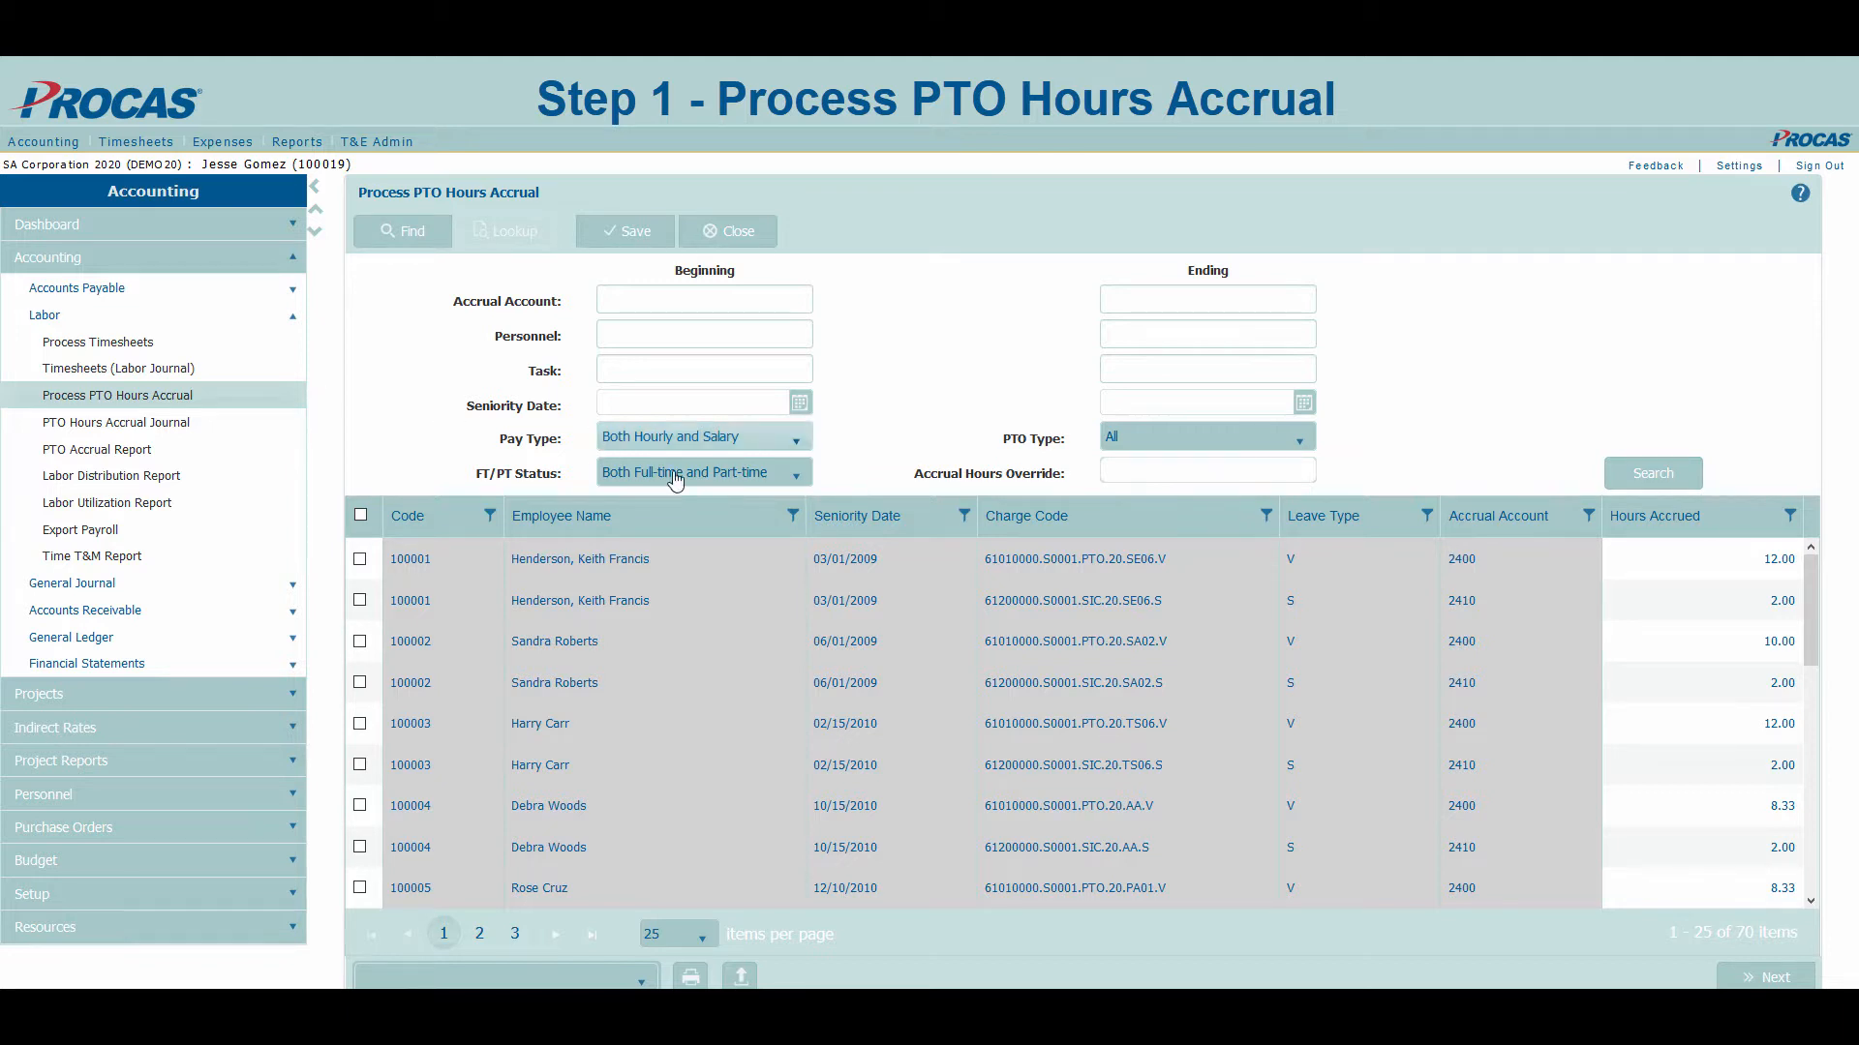
{"action": "left_click", "coordinate": [781, 476]}
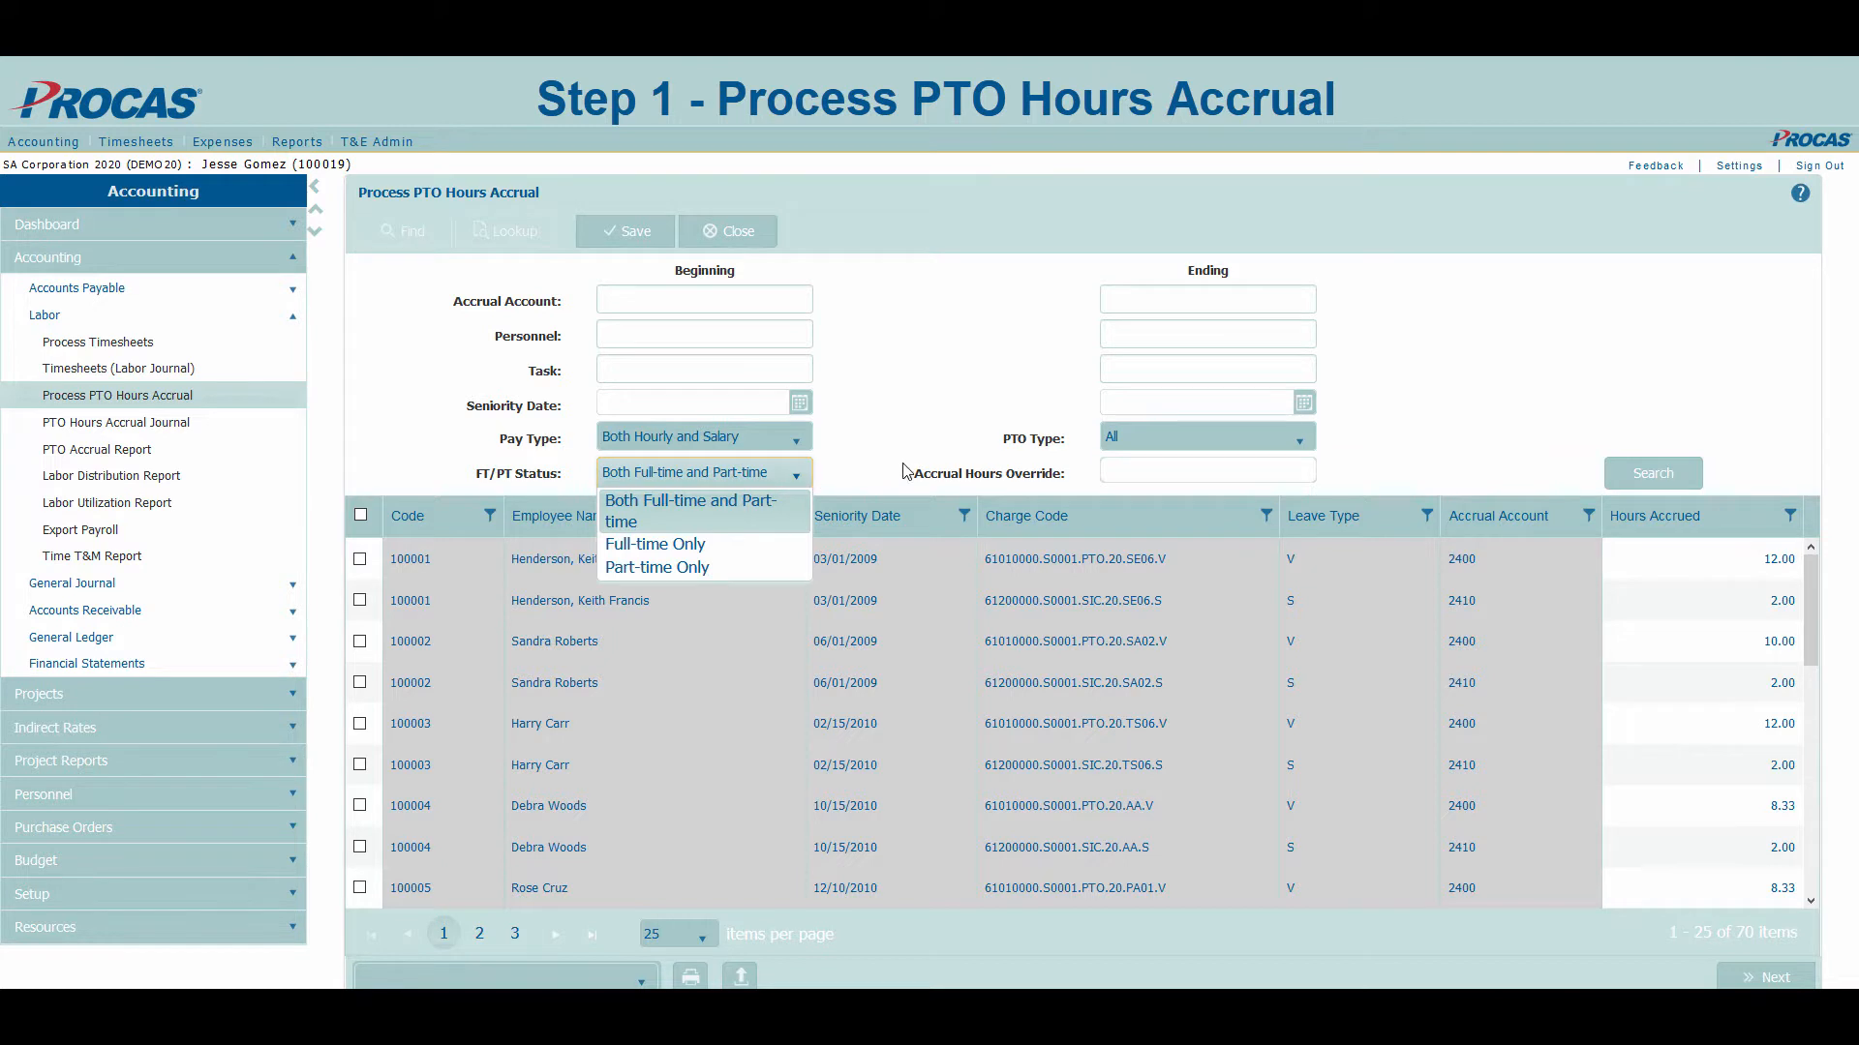
Filter the accrual list to the PTO/Vacation type and run the search
{"action": "left_click", "coordinate": [1215, 450]}
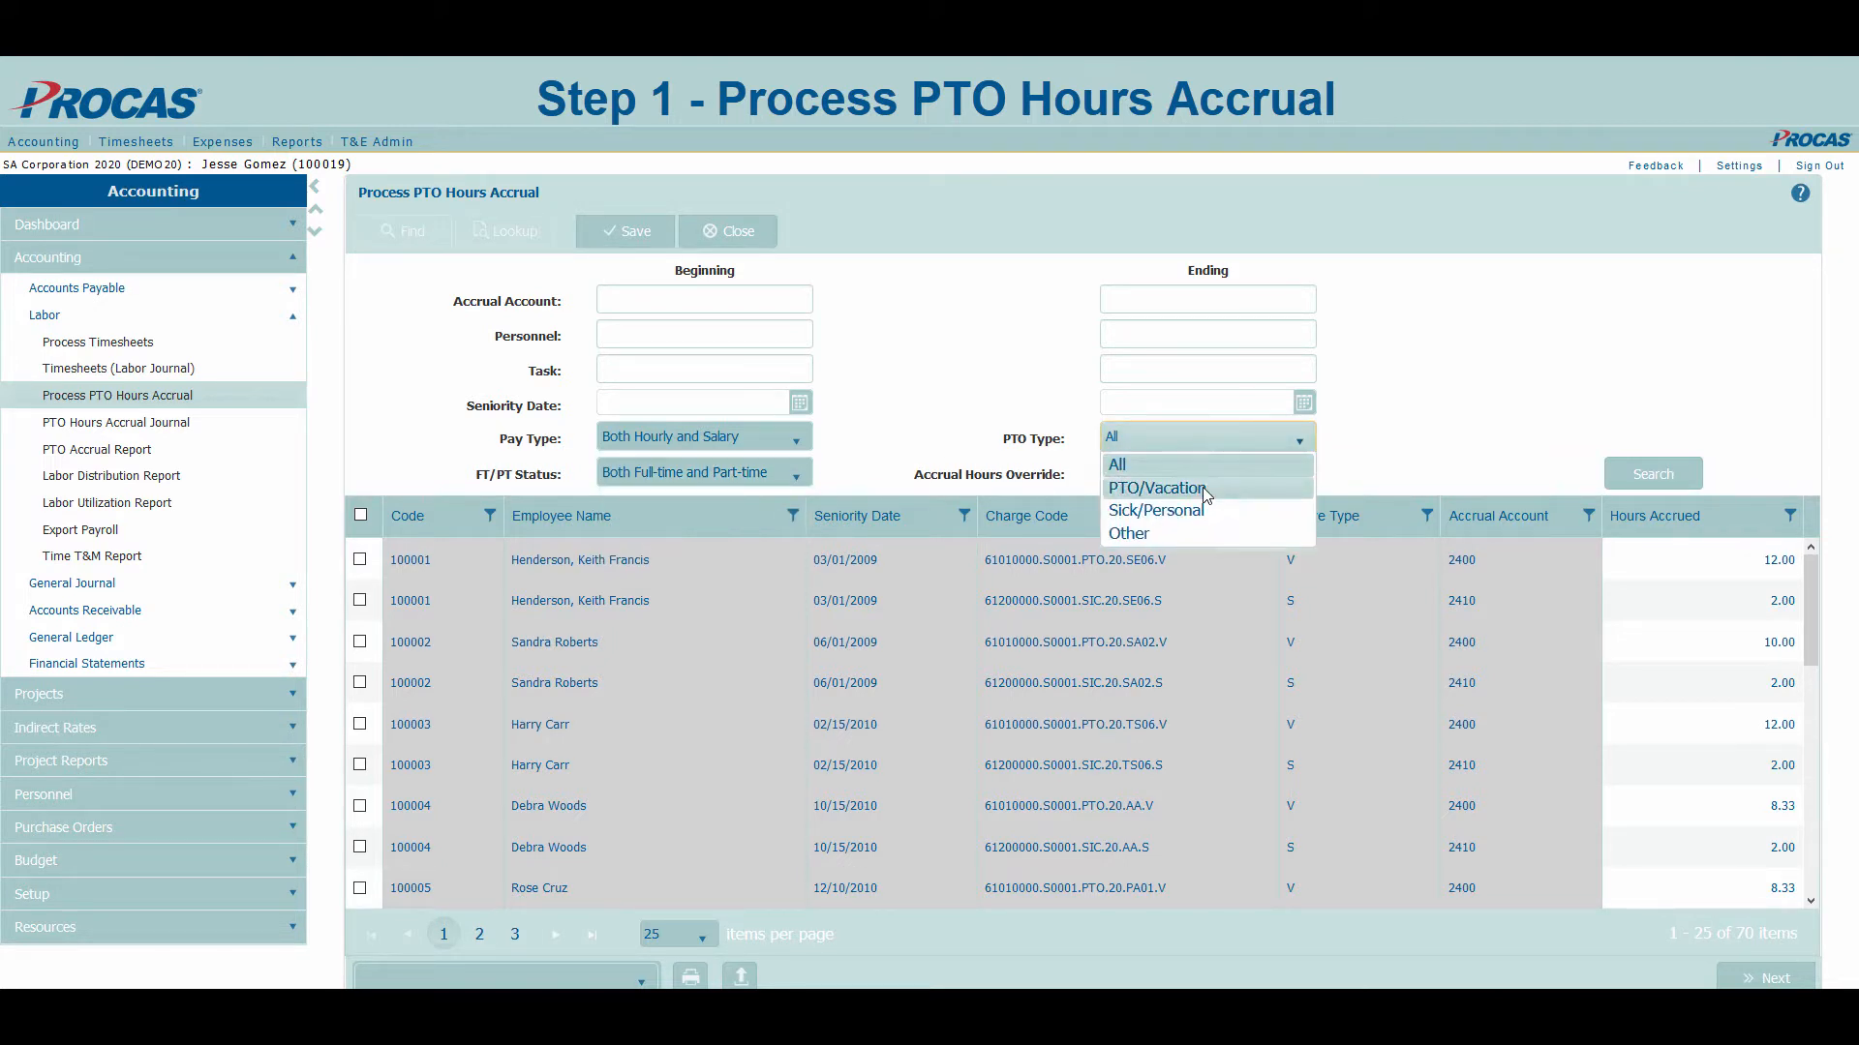
{"action": "left_click", "coordinate": [1216, 486]}
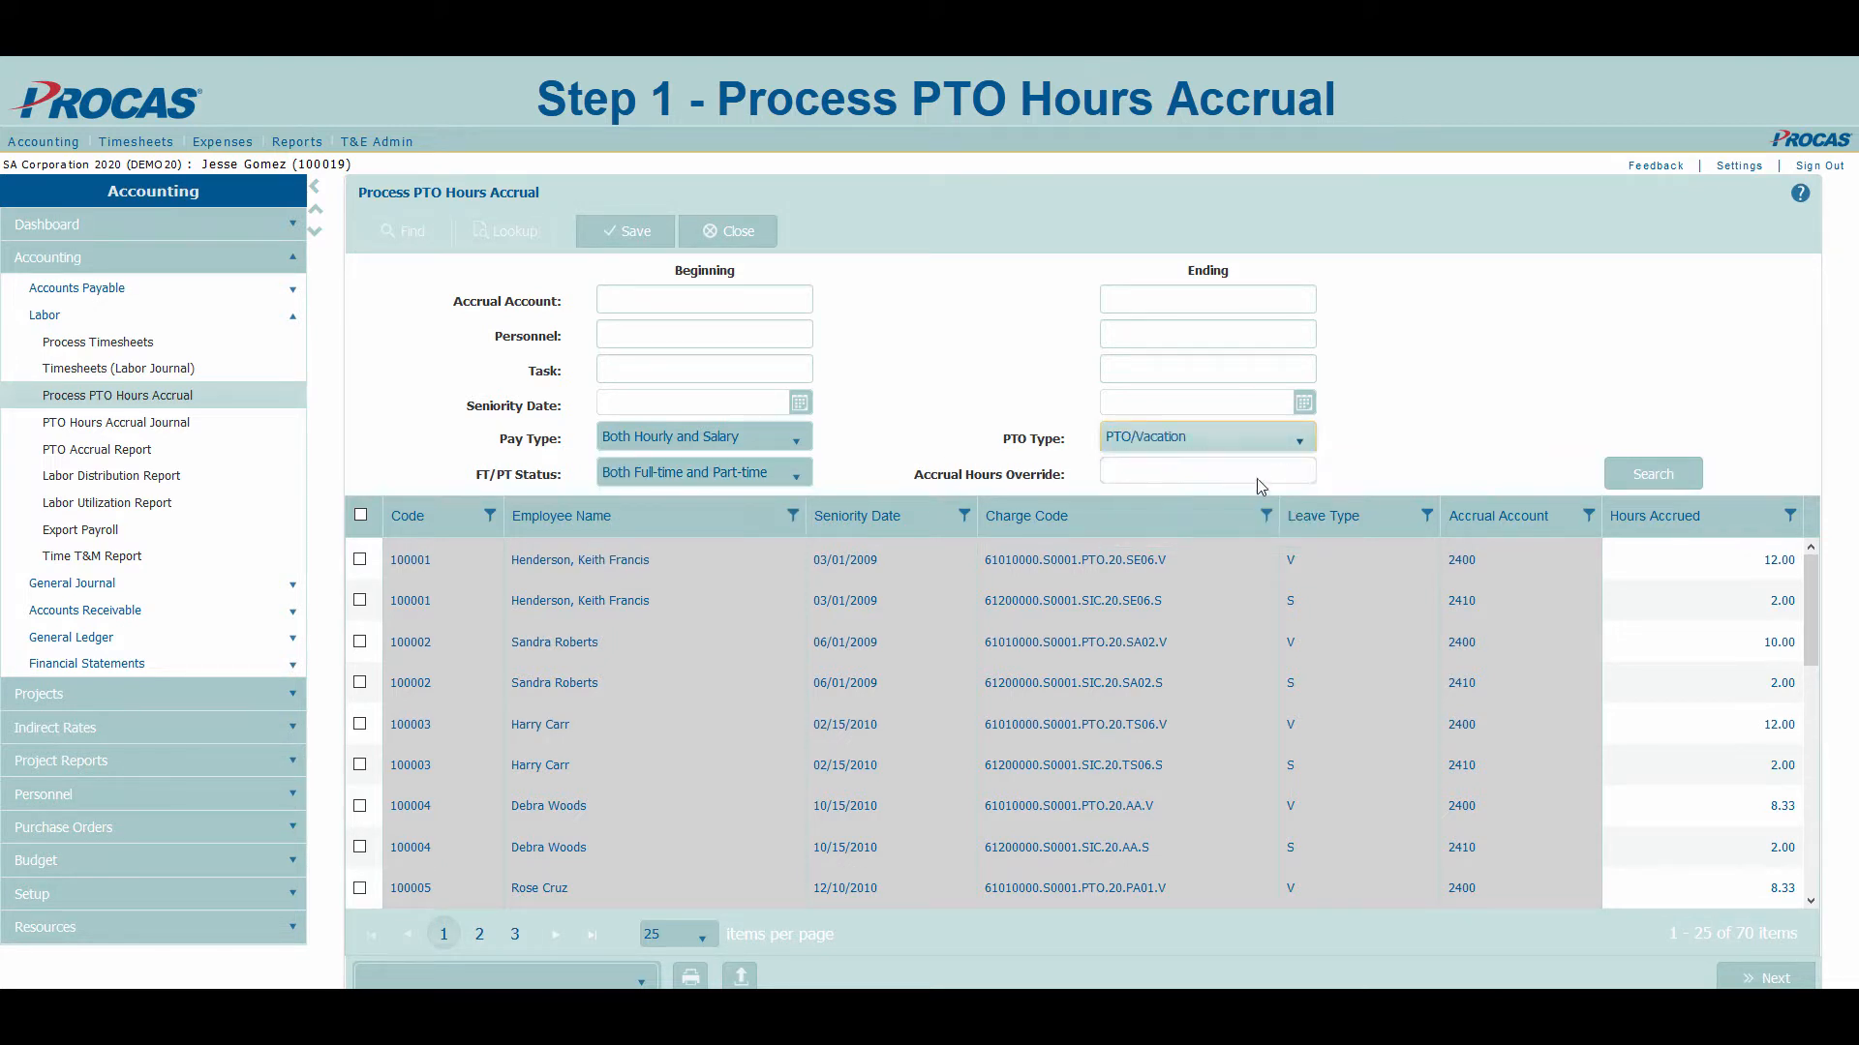
{"action": "left_click", "coordinate": [1623, 473]}
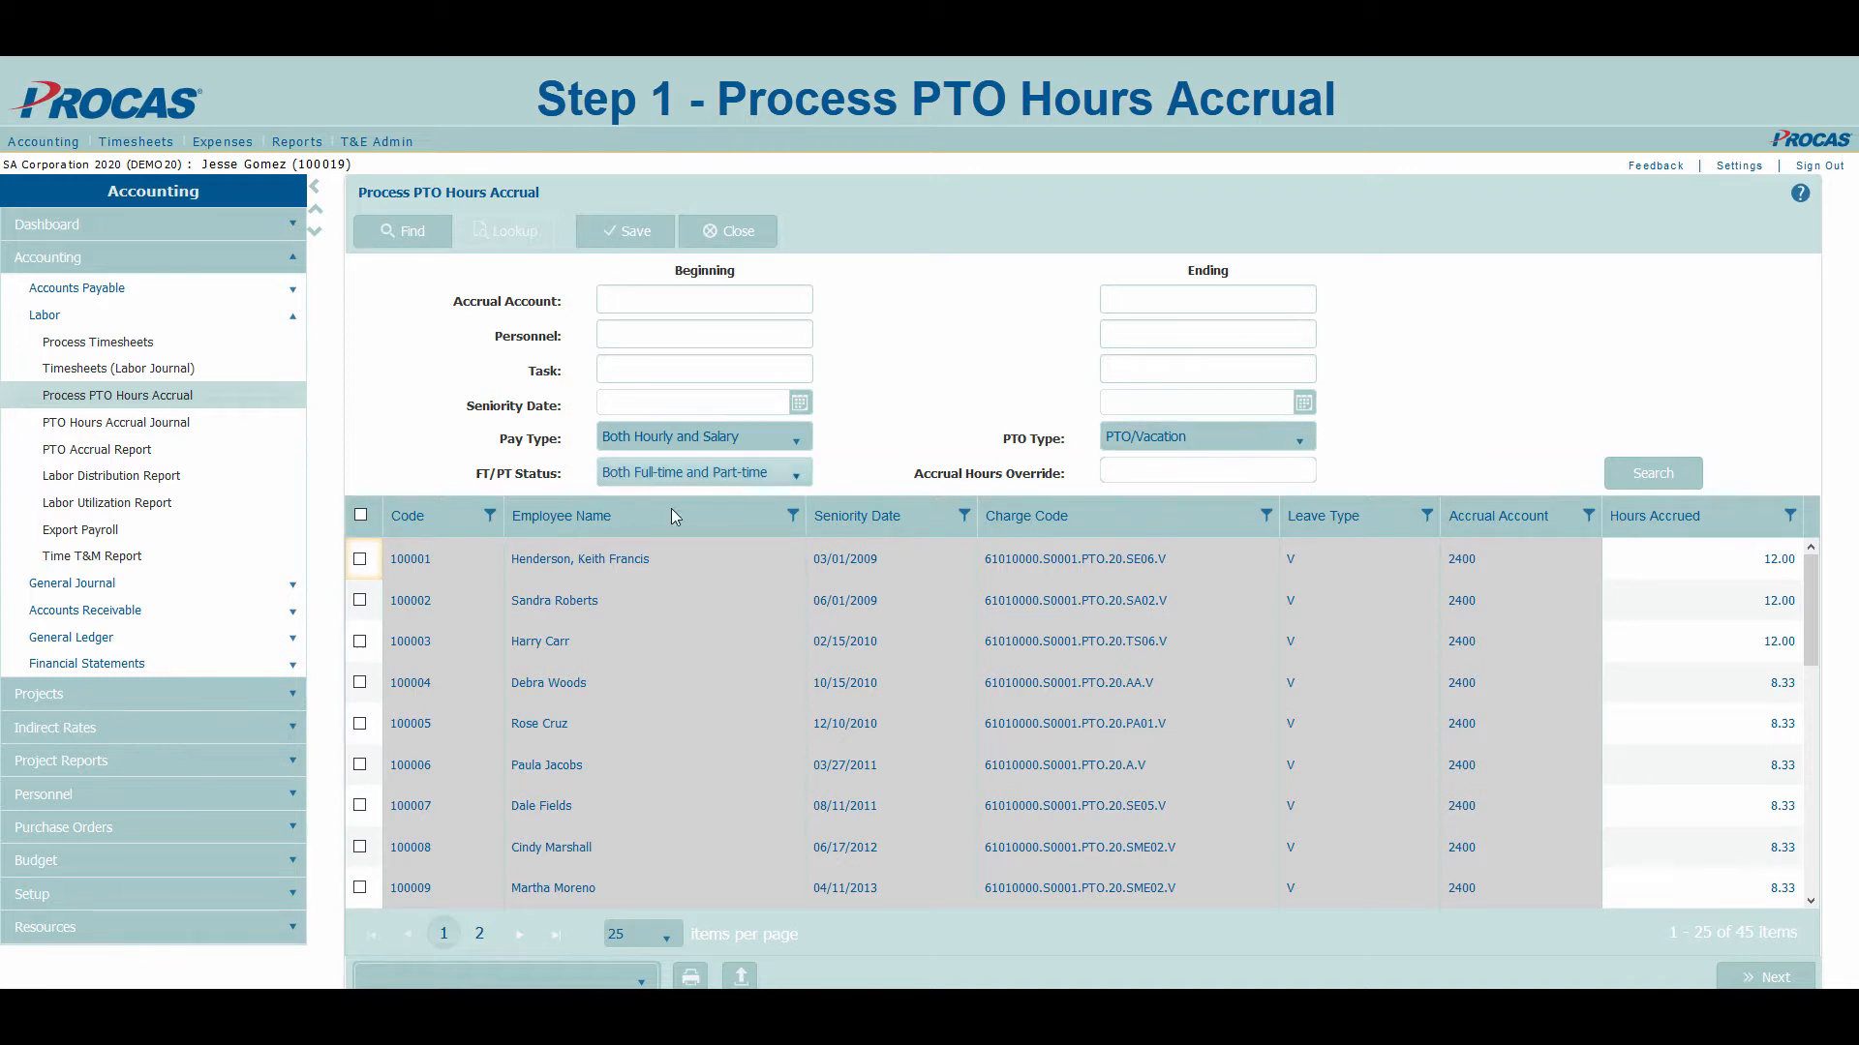
Select all employees in the filtered list, continue to the transaction page and review their accrued hours
{"action": "left_click", "coordinate": [361, 517]}
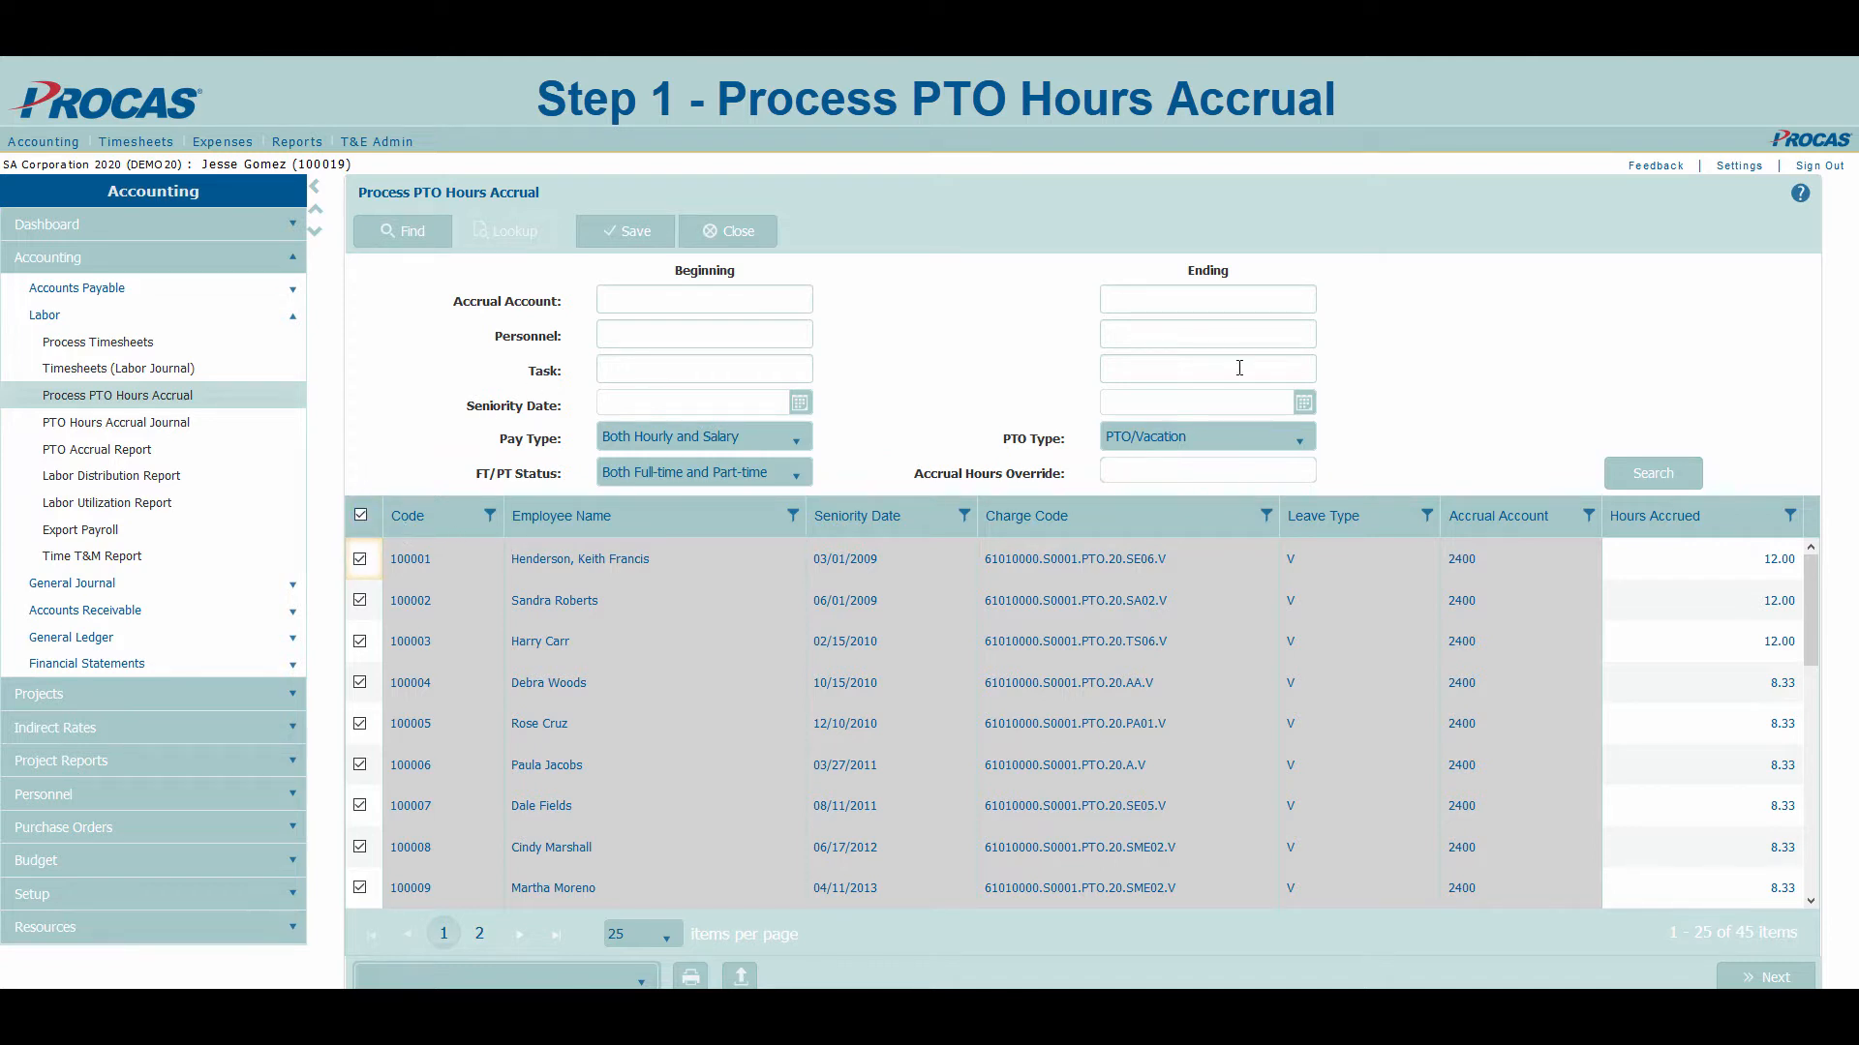
{"action": "left_click", "coordinate": [1771, 980]}
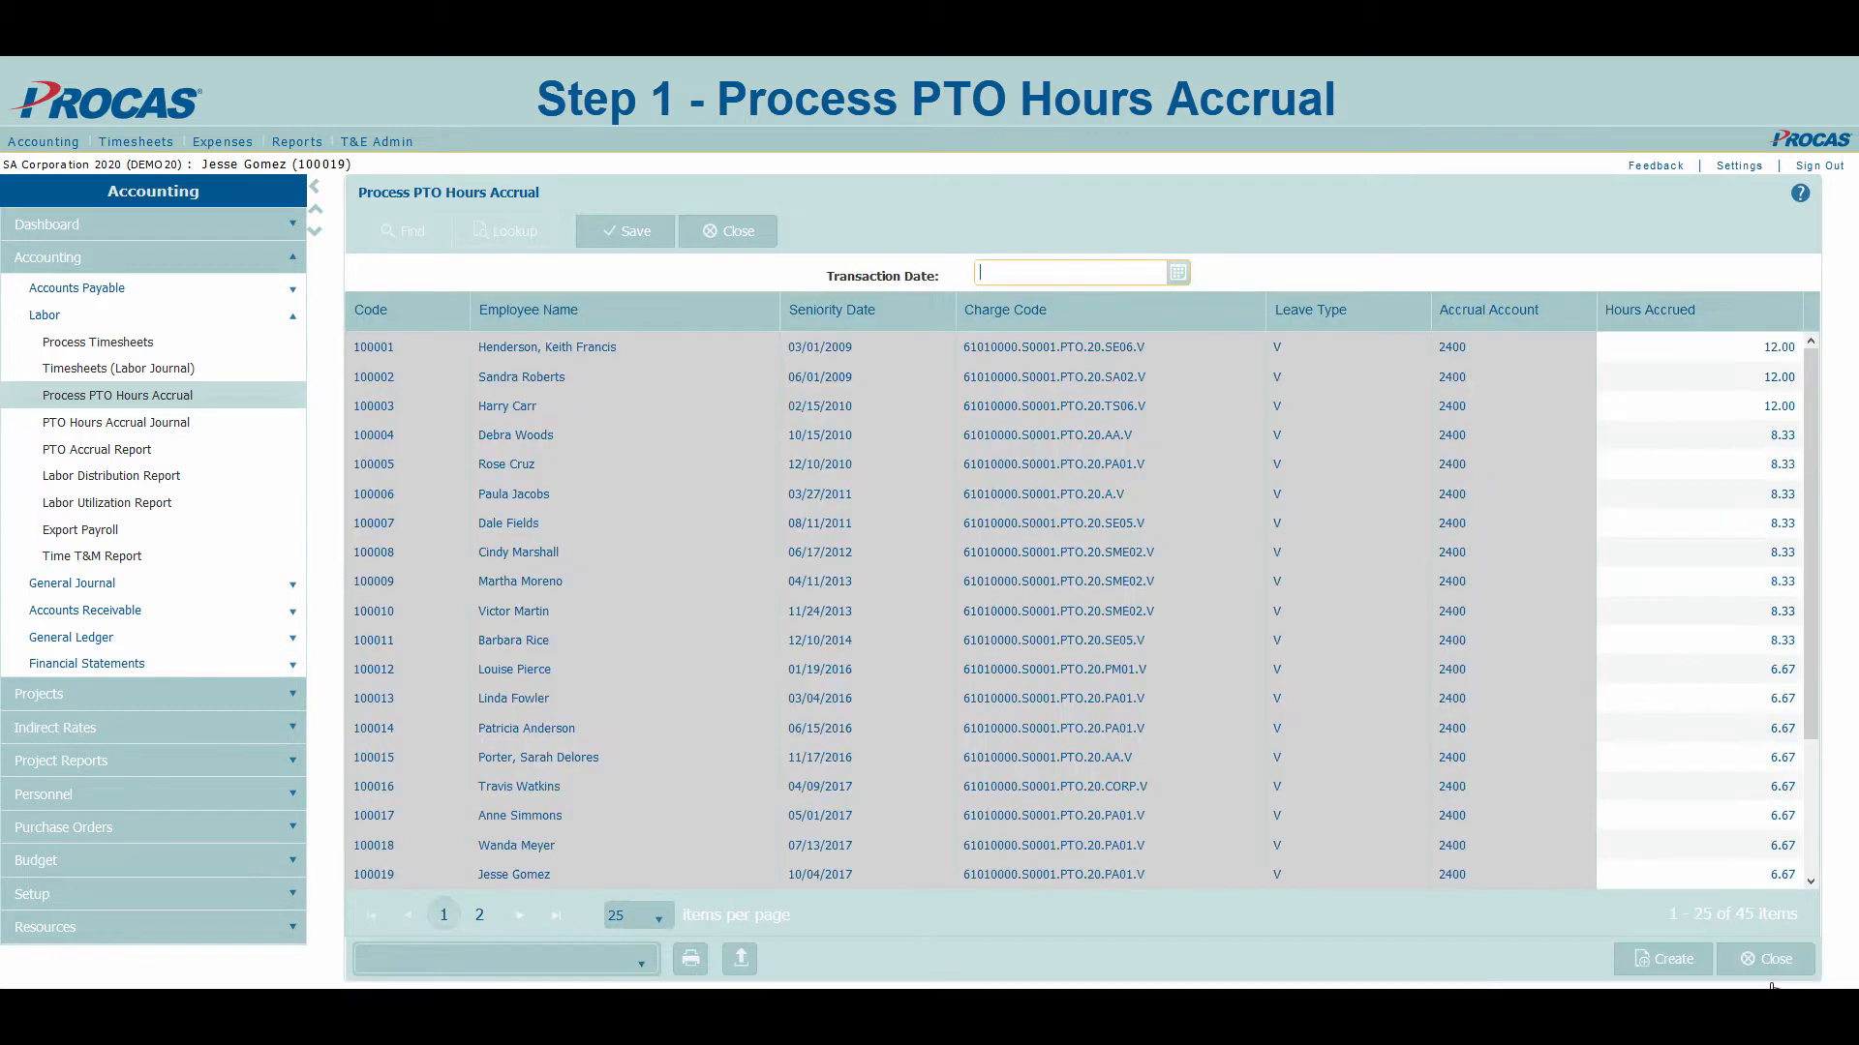
{"action": "left_click", "coordinate": [1642, 988]}
{"action": "scroll", "coordinate": [1309, 549], "scroll_direction": "down", "scroll_amount": 3}
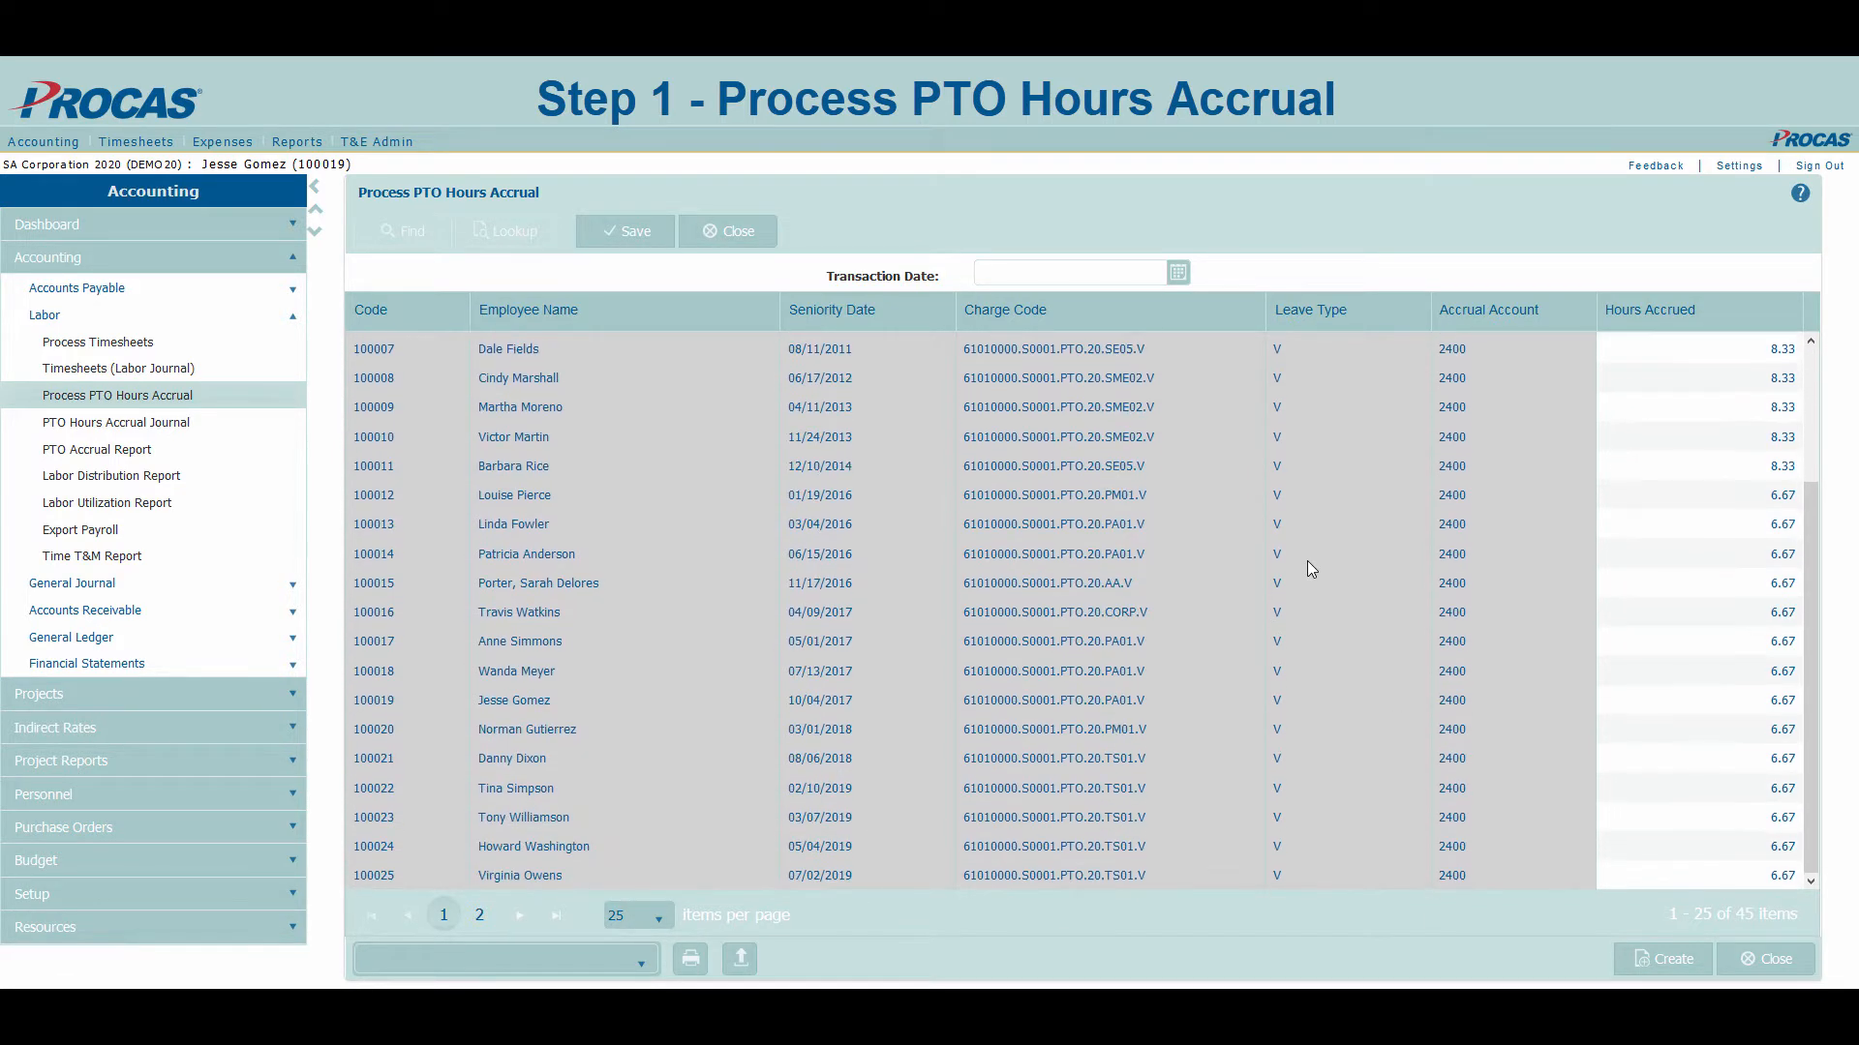
{"action": "scroll", "coordinate": [1308, 562], "scroll_direction": "up", "scroll_amount": 3}
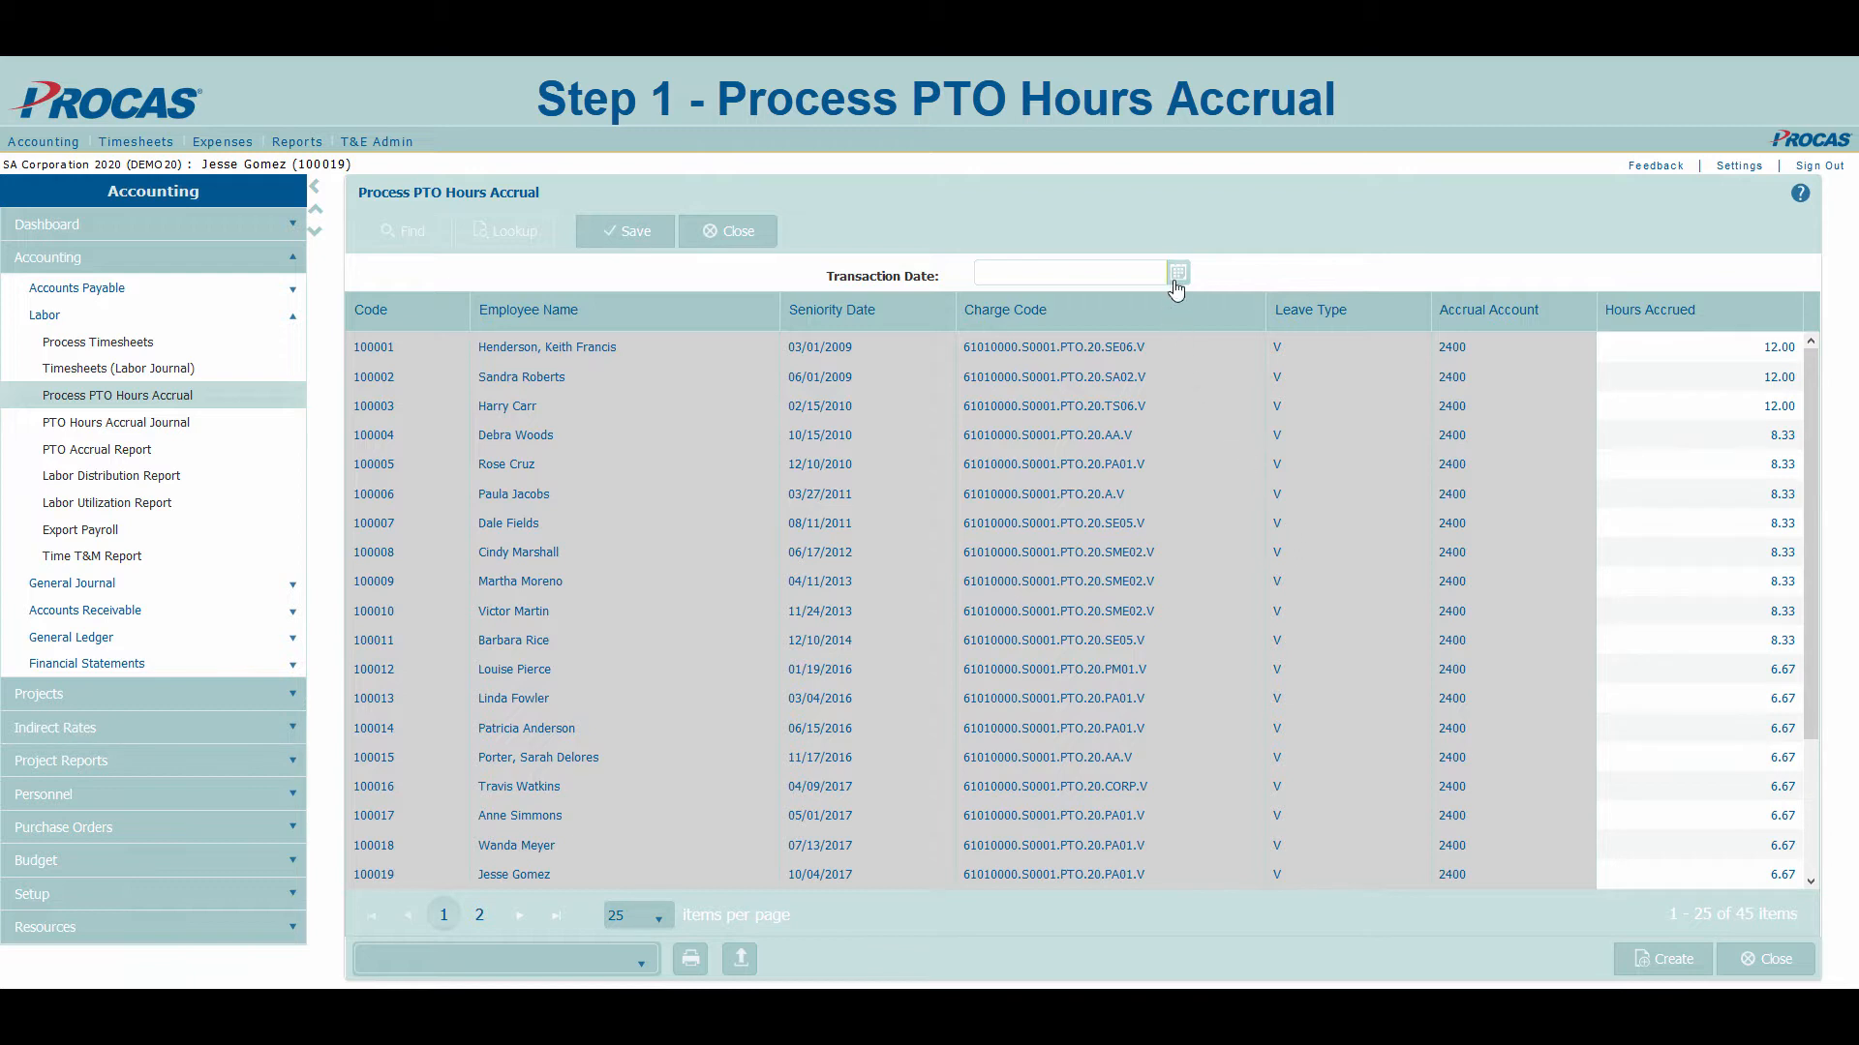
Create the PTO accrual transaction with a transaction date of 07/31/2020 and acknowledge the notification
{"action": "left_click", "coordinate": [1177, 275]}
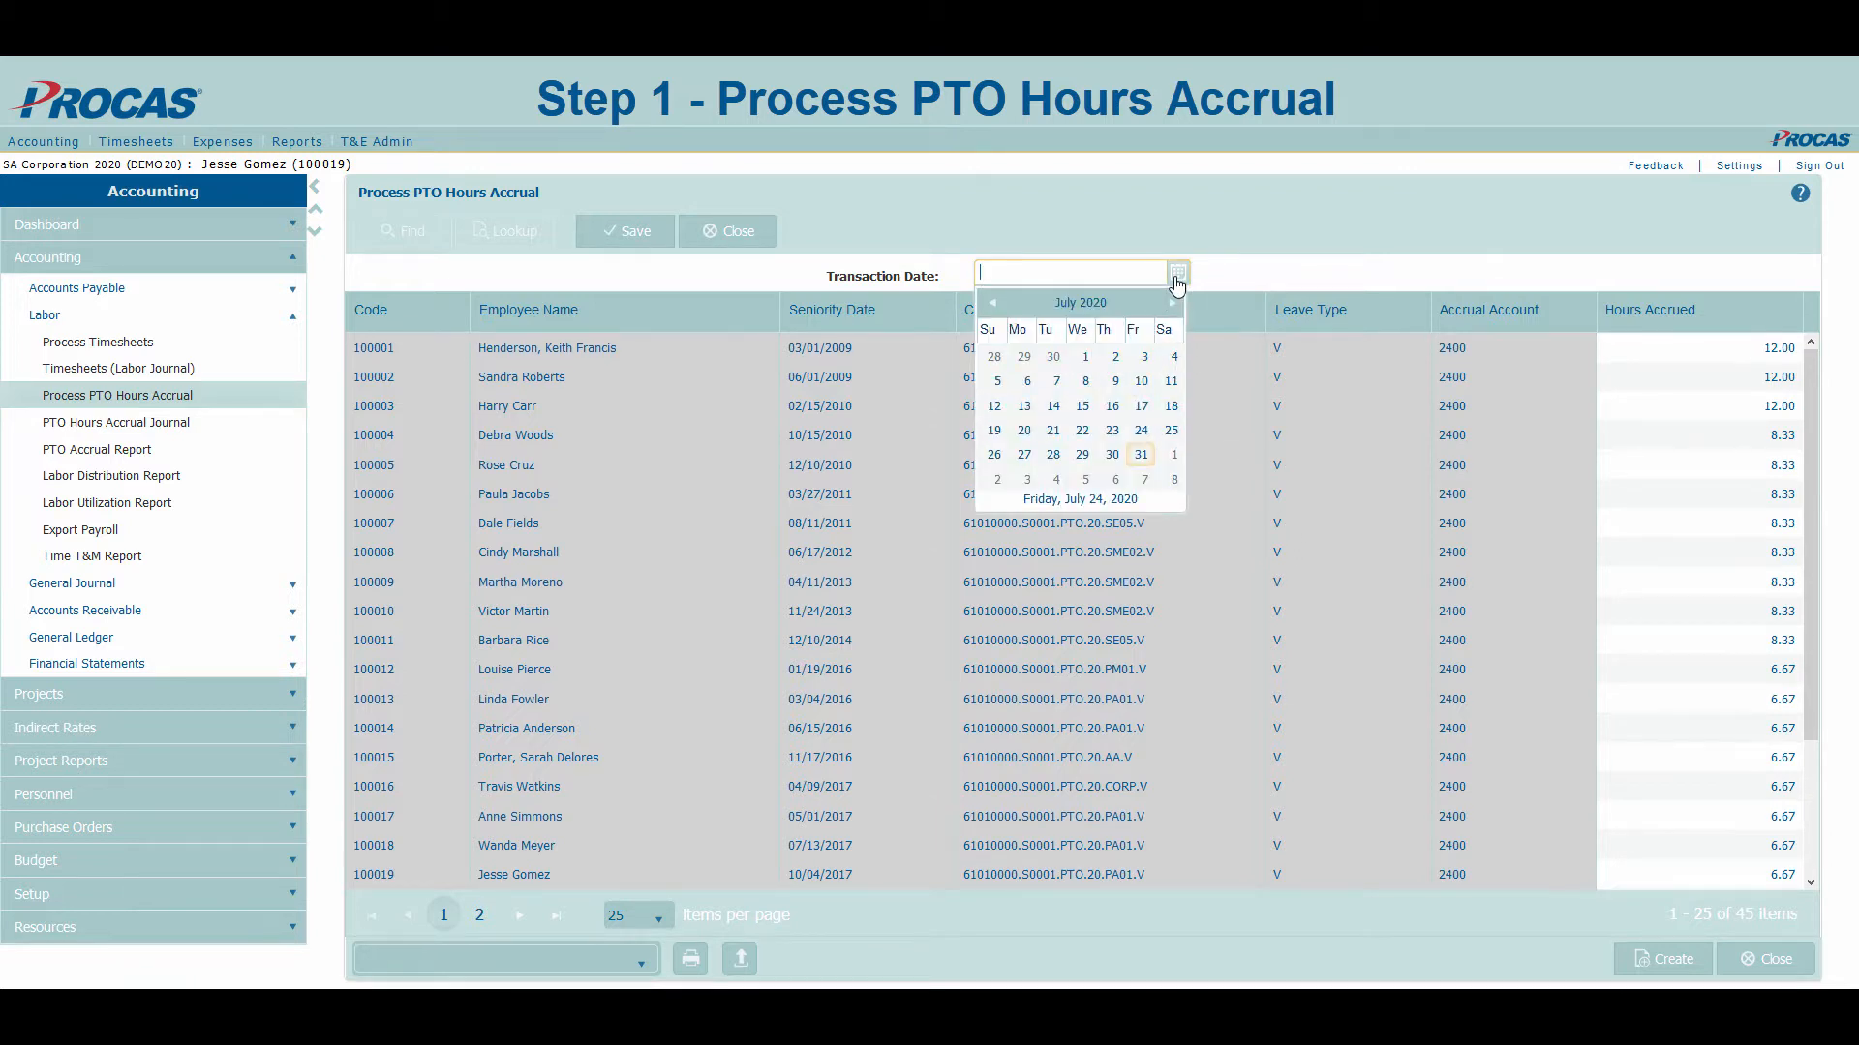
{"action": "left_click", "coordinate": [1141, 455]}
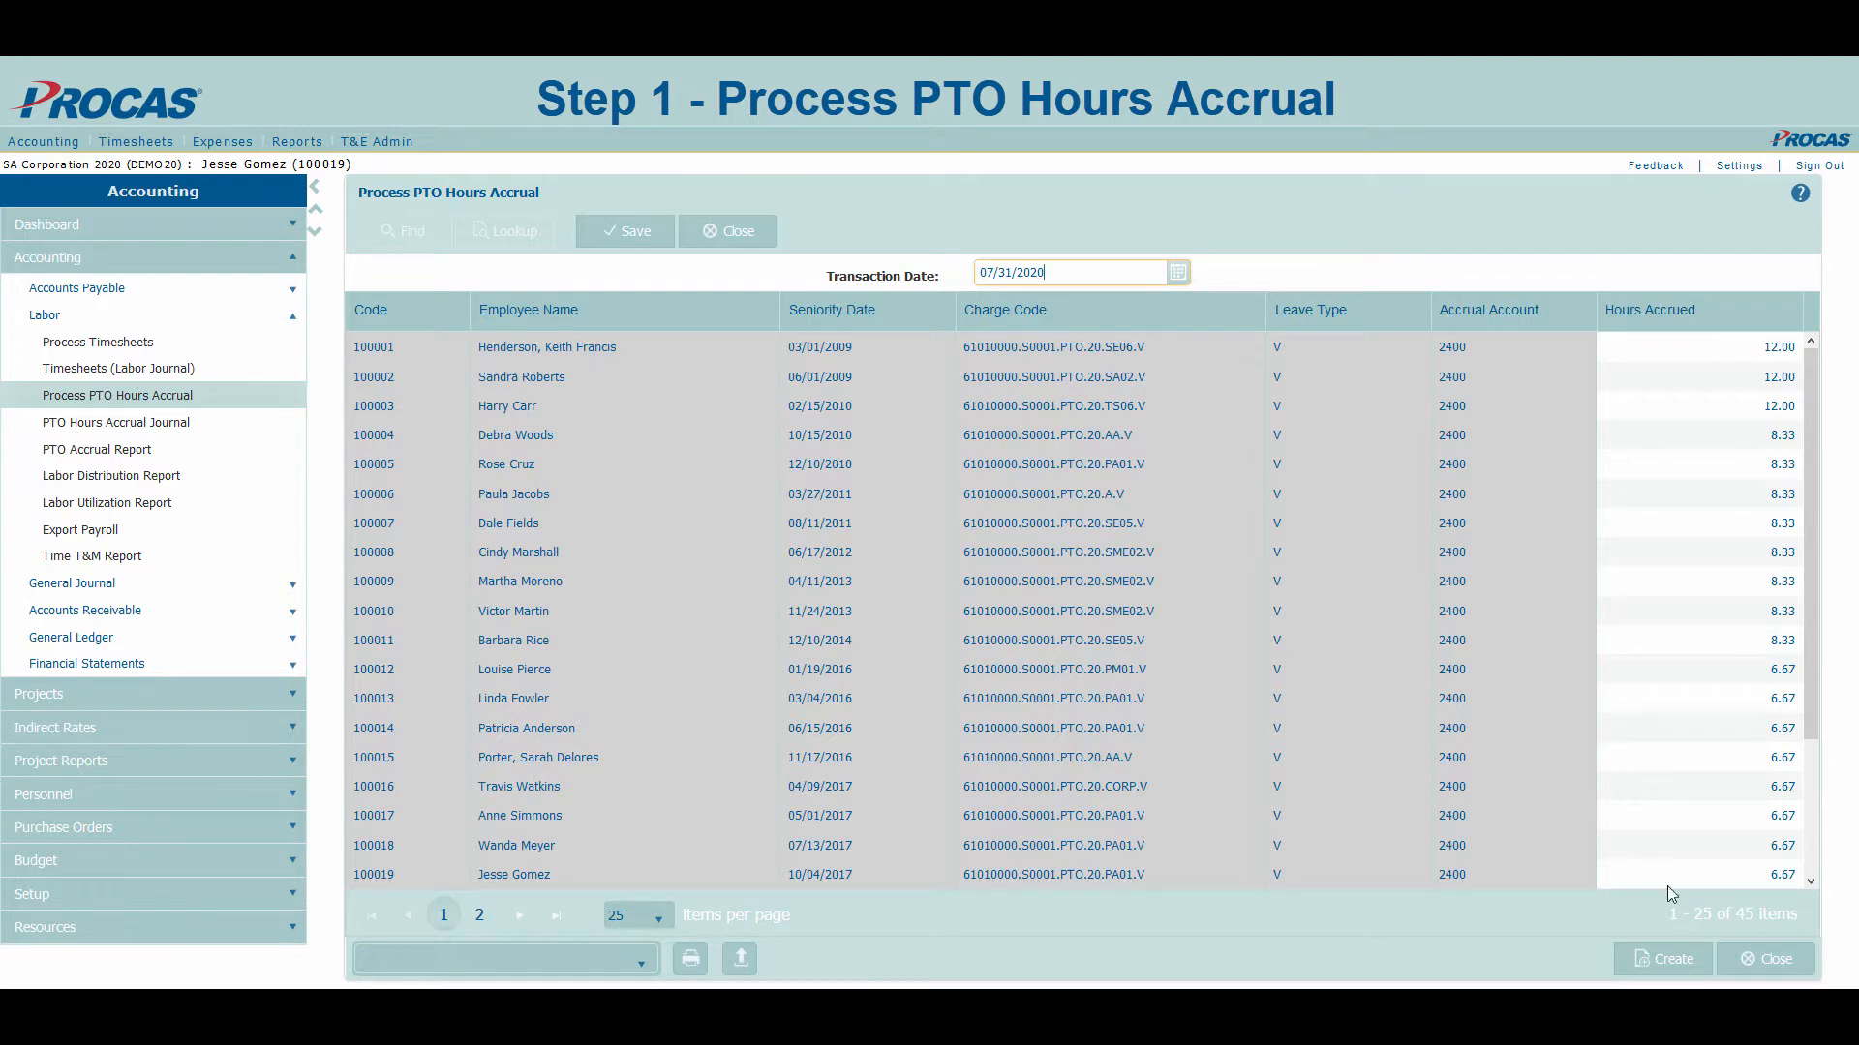
{"action": "left_click", "coordinate": [1675, 962]}
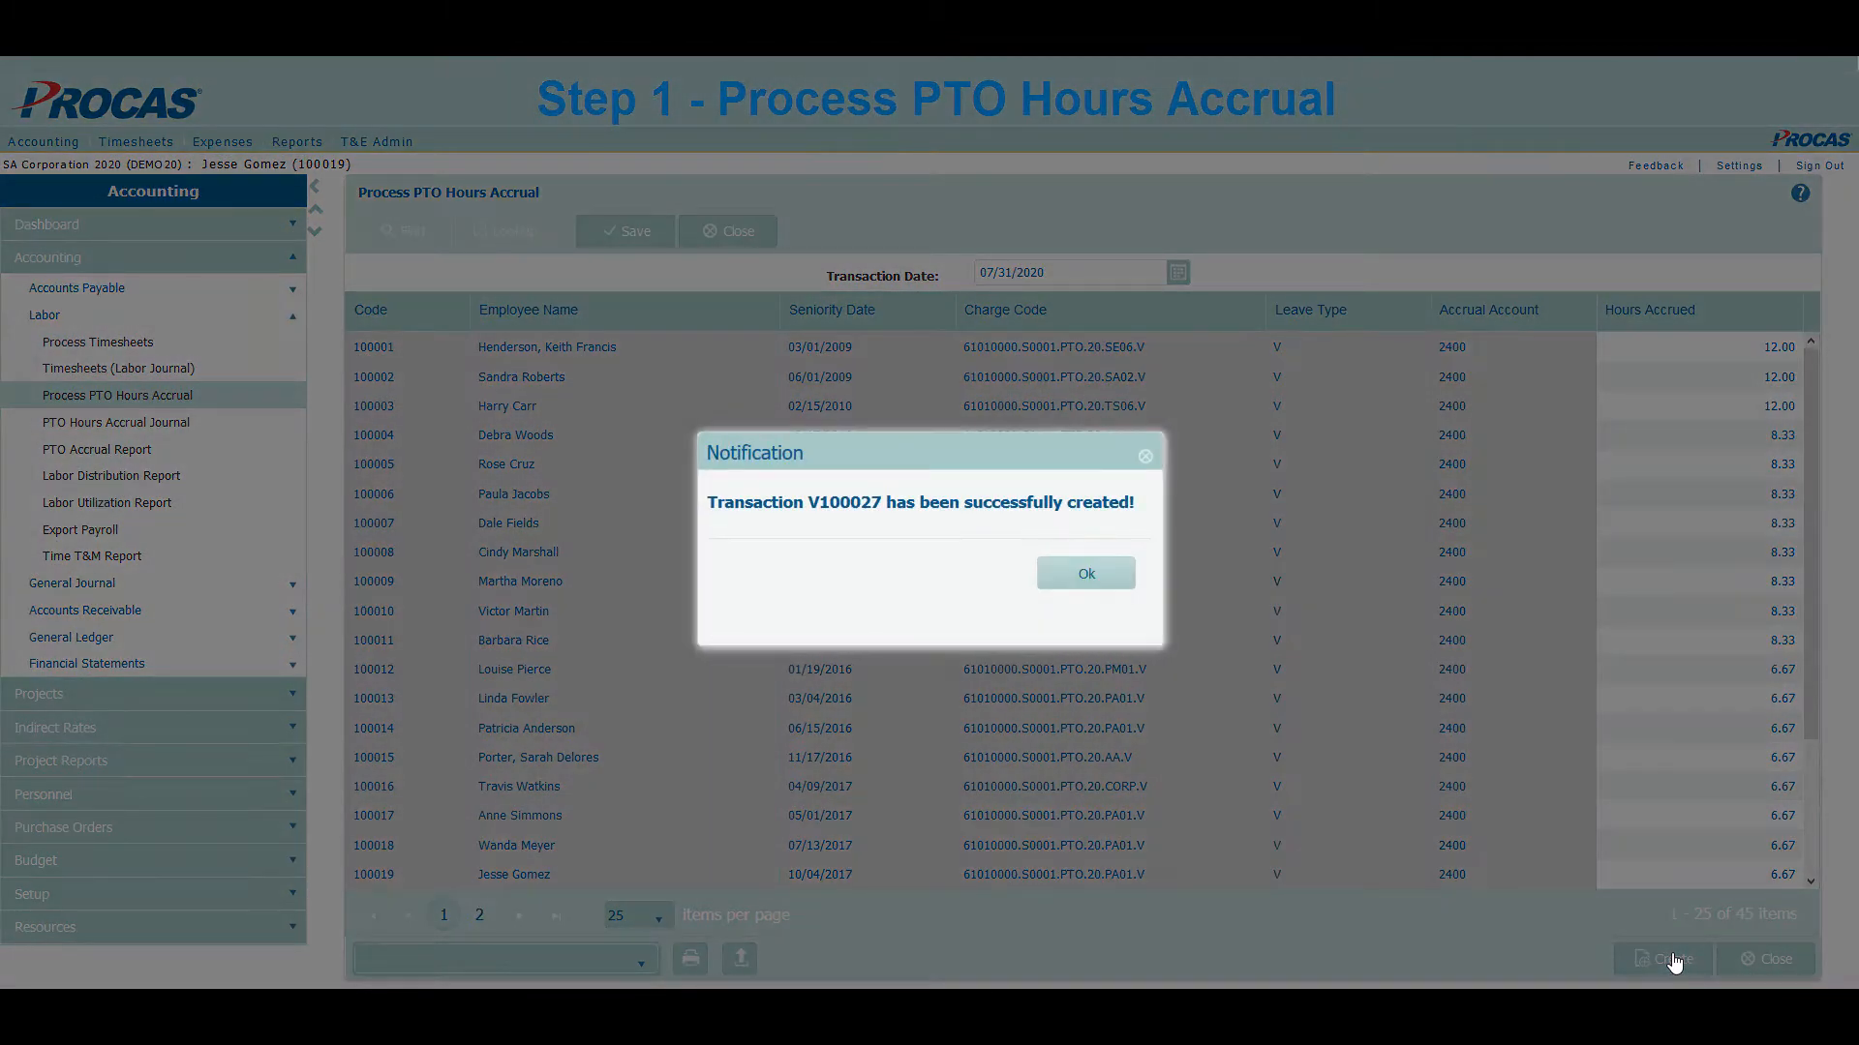
{"action": "left_click", "coordinate": [1086, 574]}
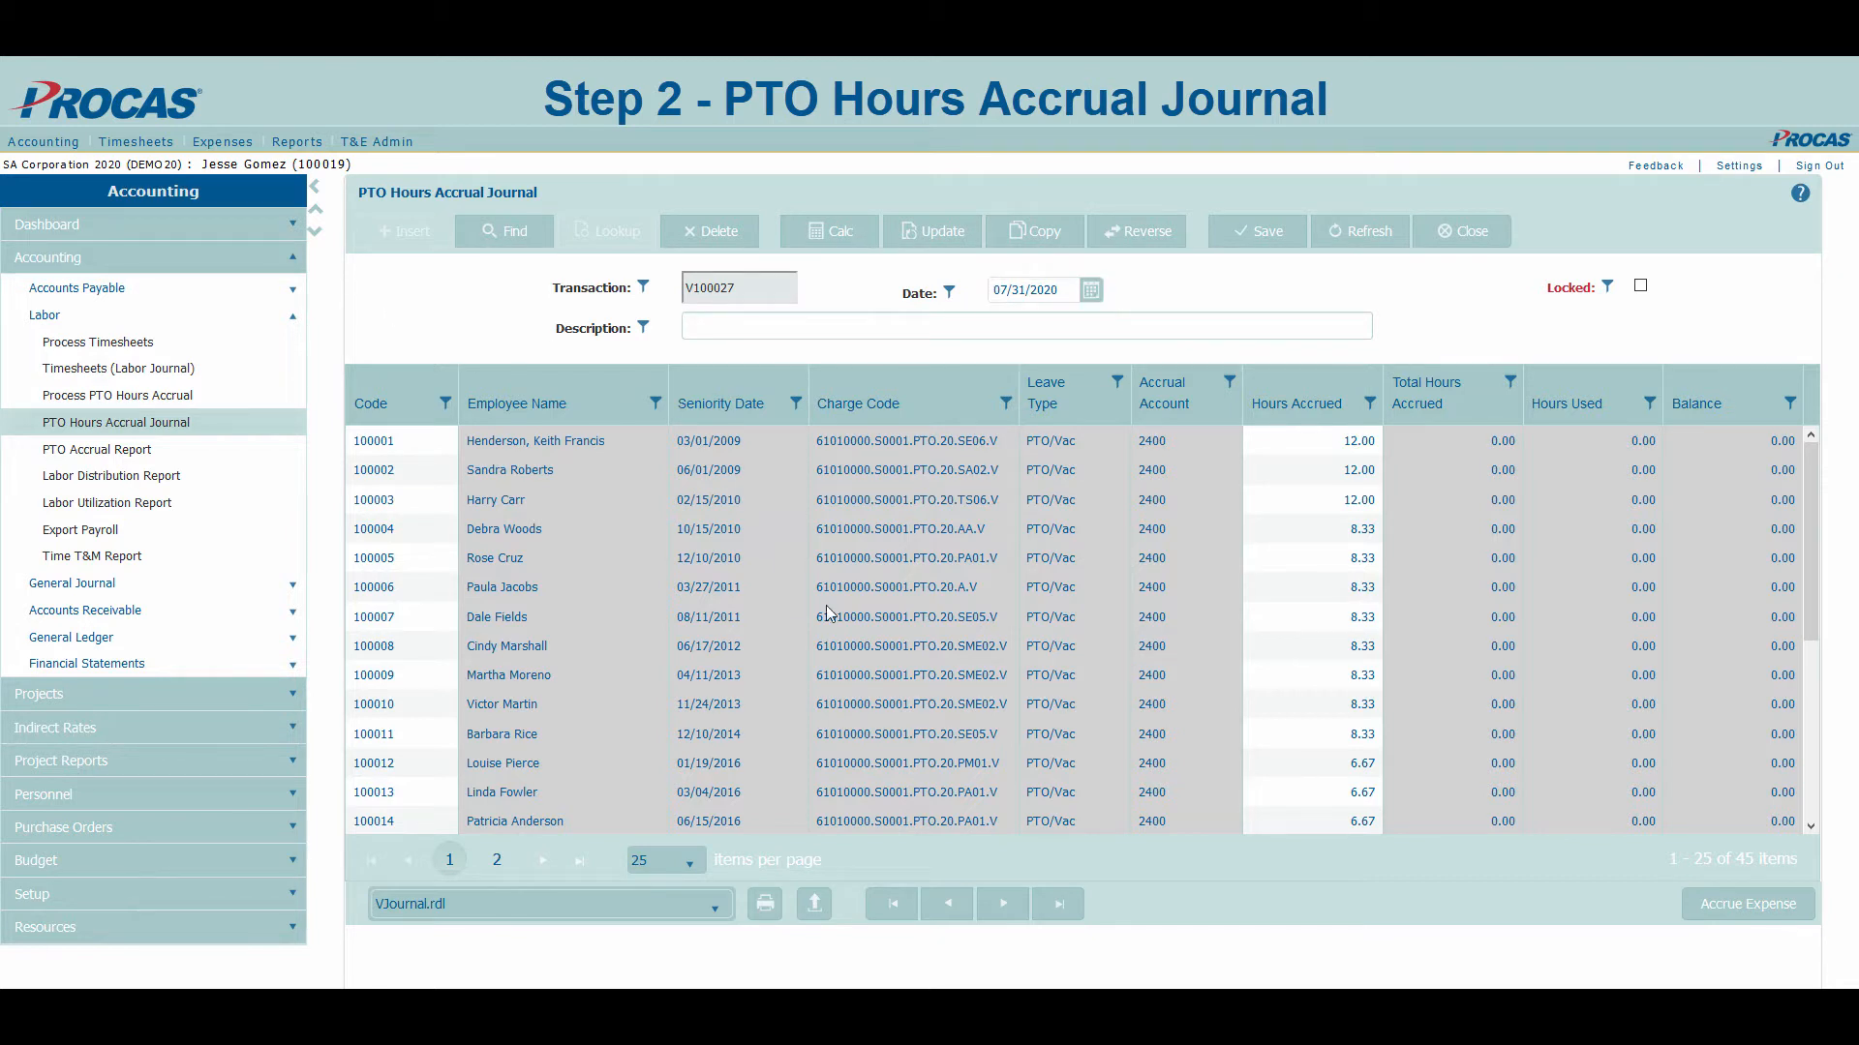
View the two preceding accrual journal transactions, return to the 07/31/2020 one and look at its Copy Transaction dialog
{"action": "left_click", "coordinate": [958, 912]}
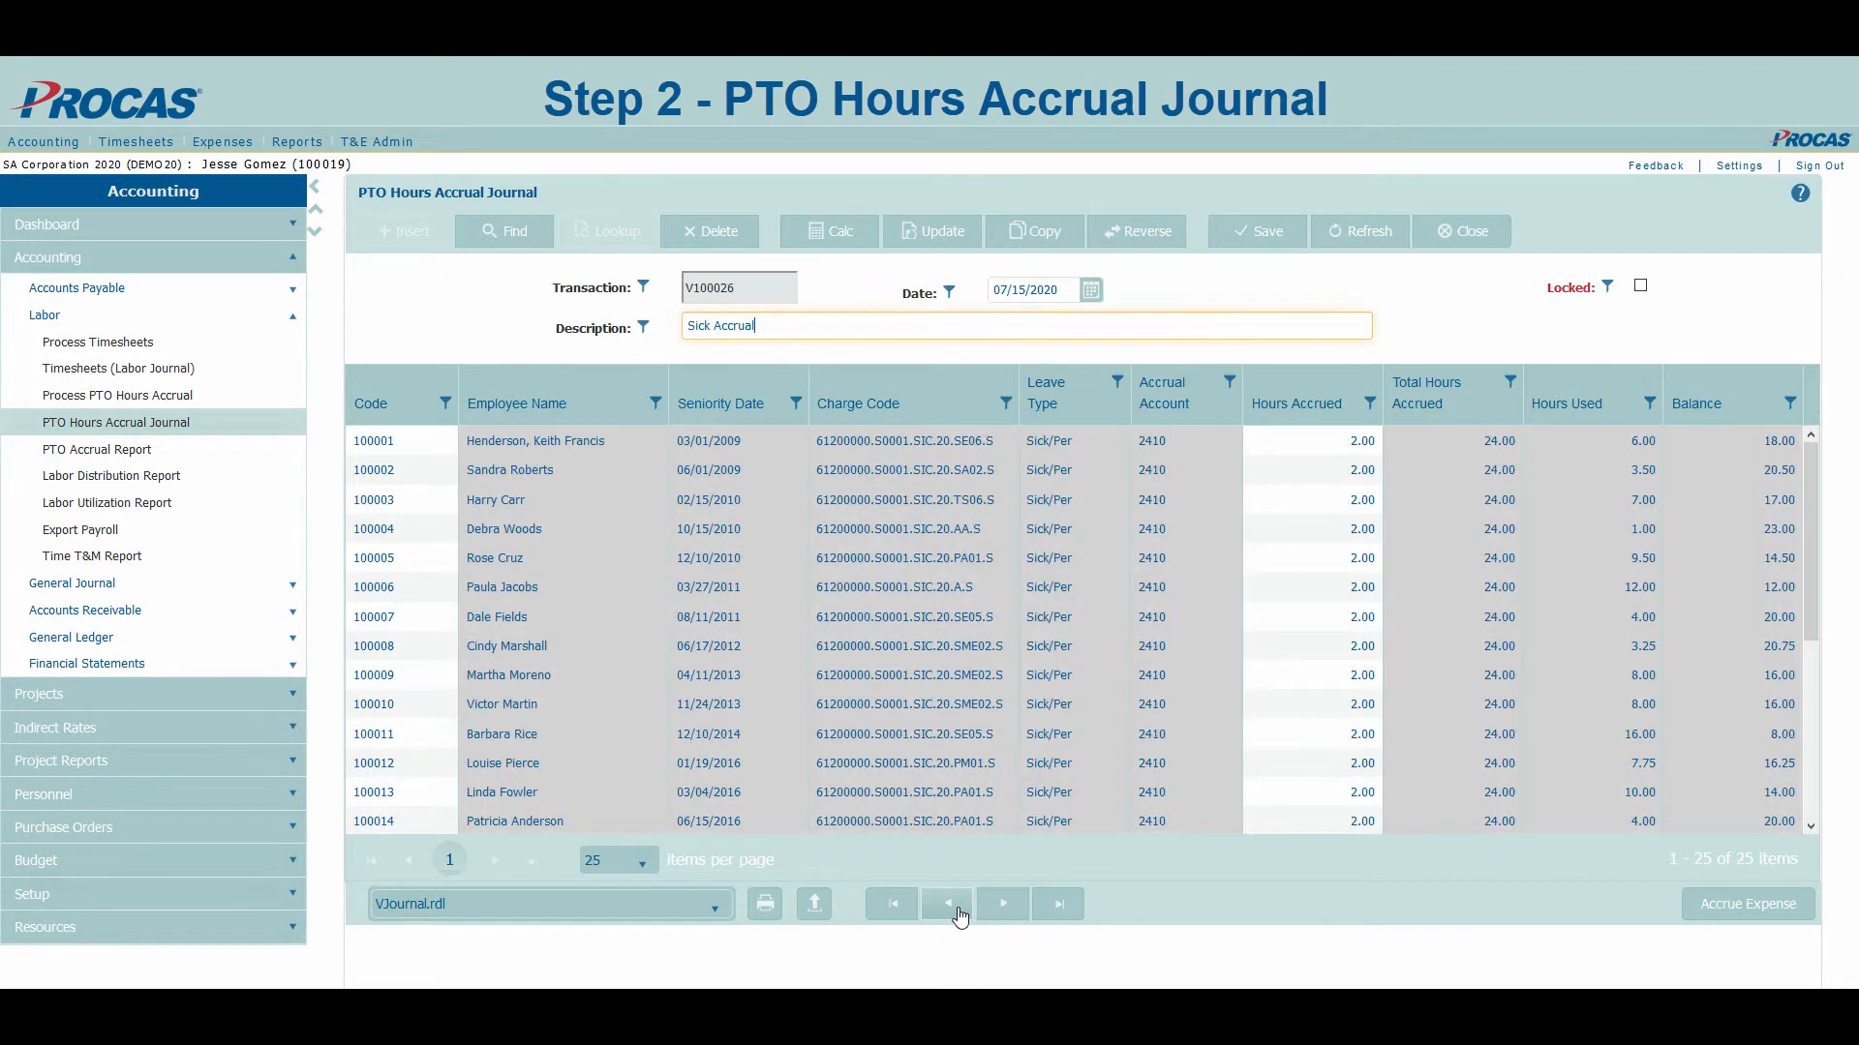
{"action": "left_click", "coordinate": [959, 913]}
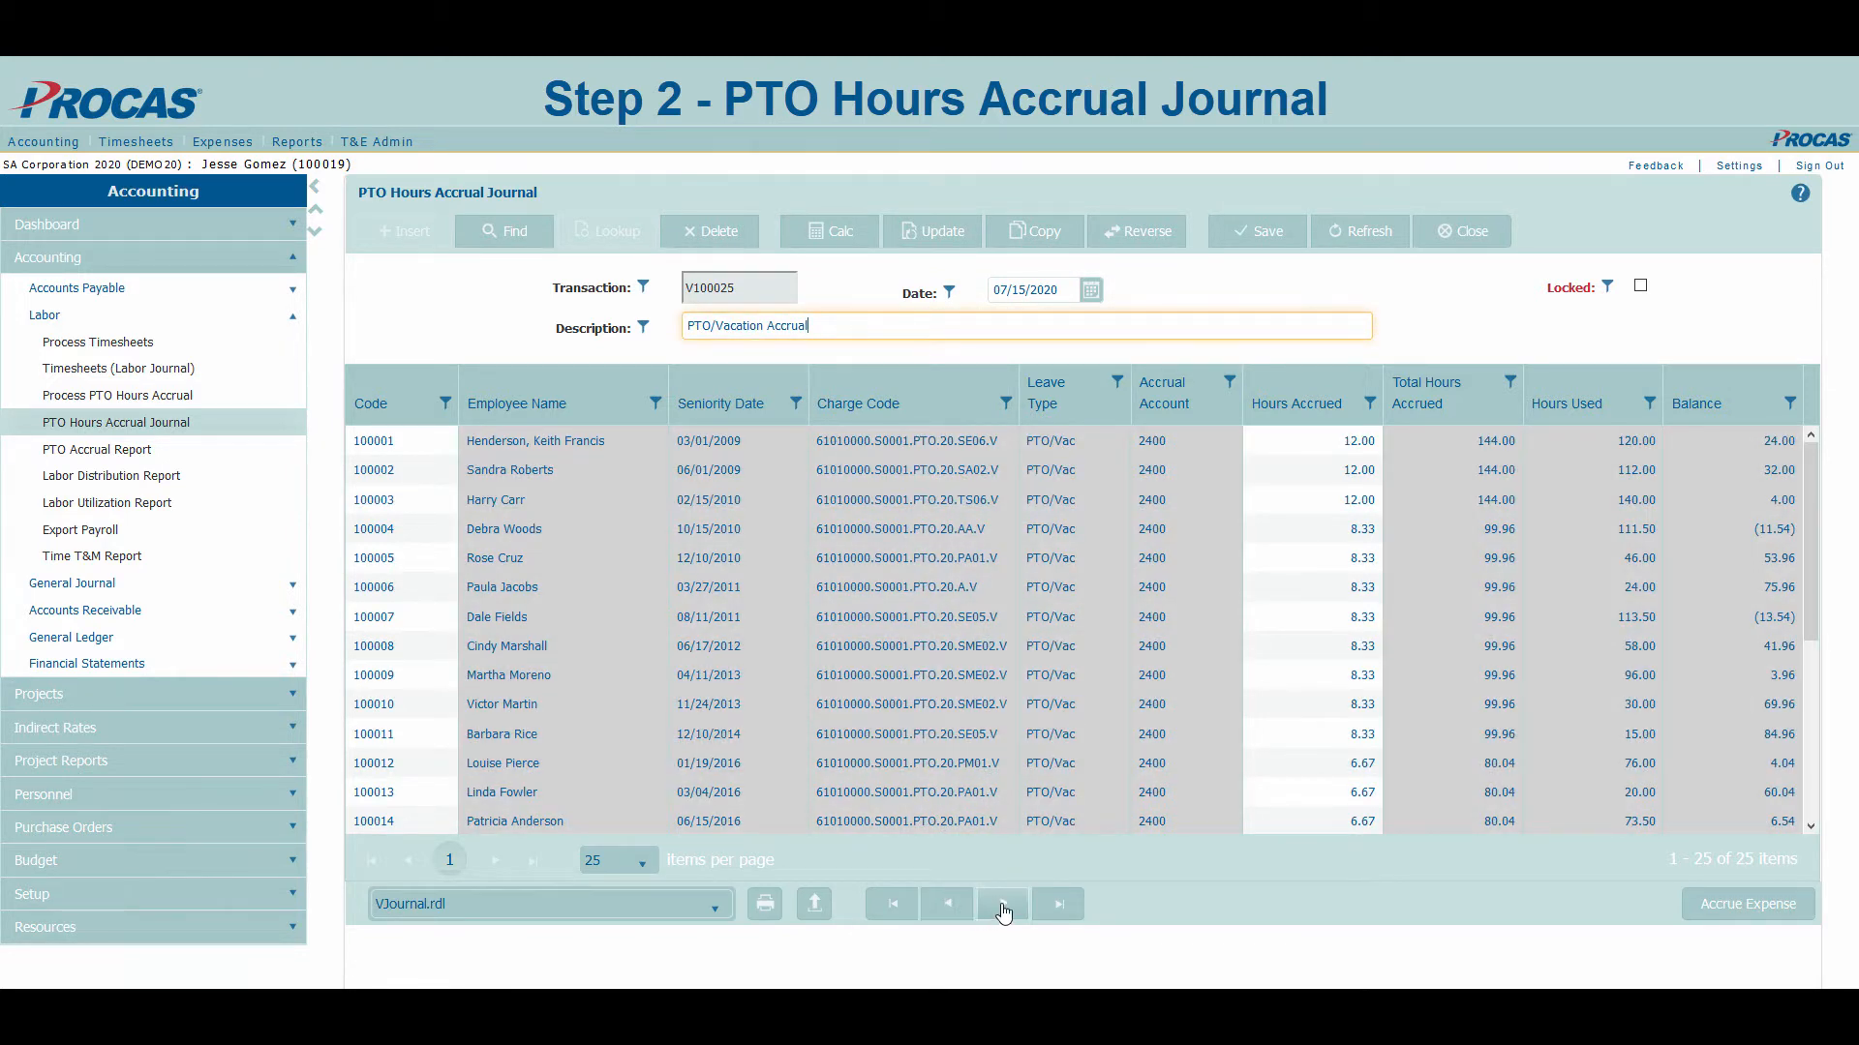
{"action": "left_click", "coordinate": [1003, 908]}
{"action": "left_click", "coordinate": [1003, 910]}
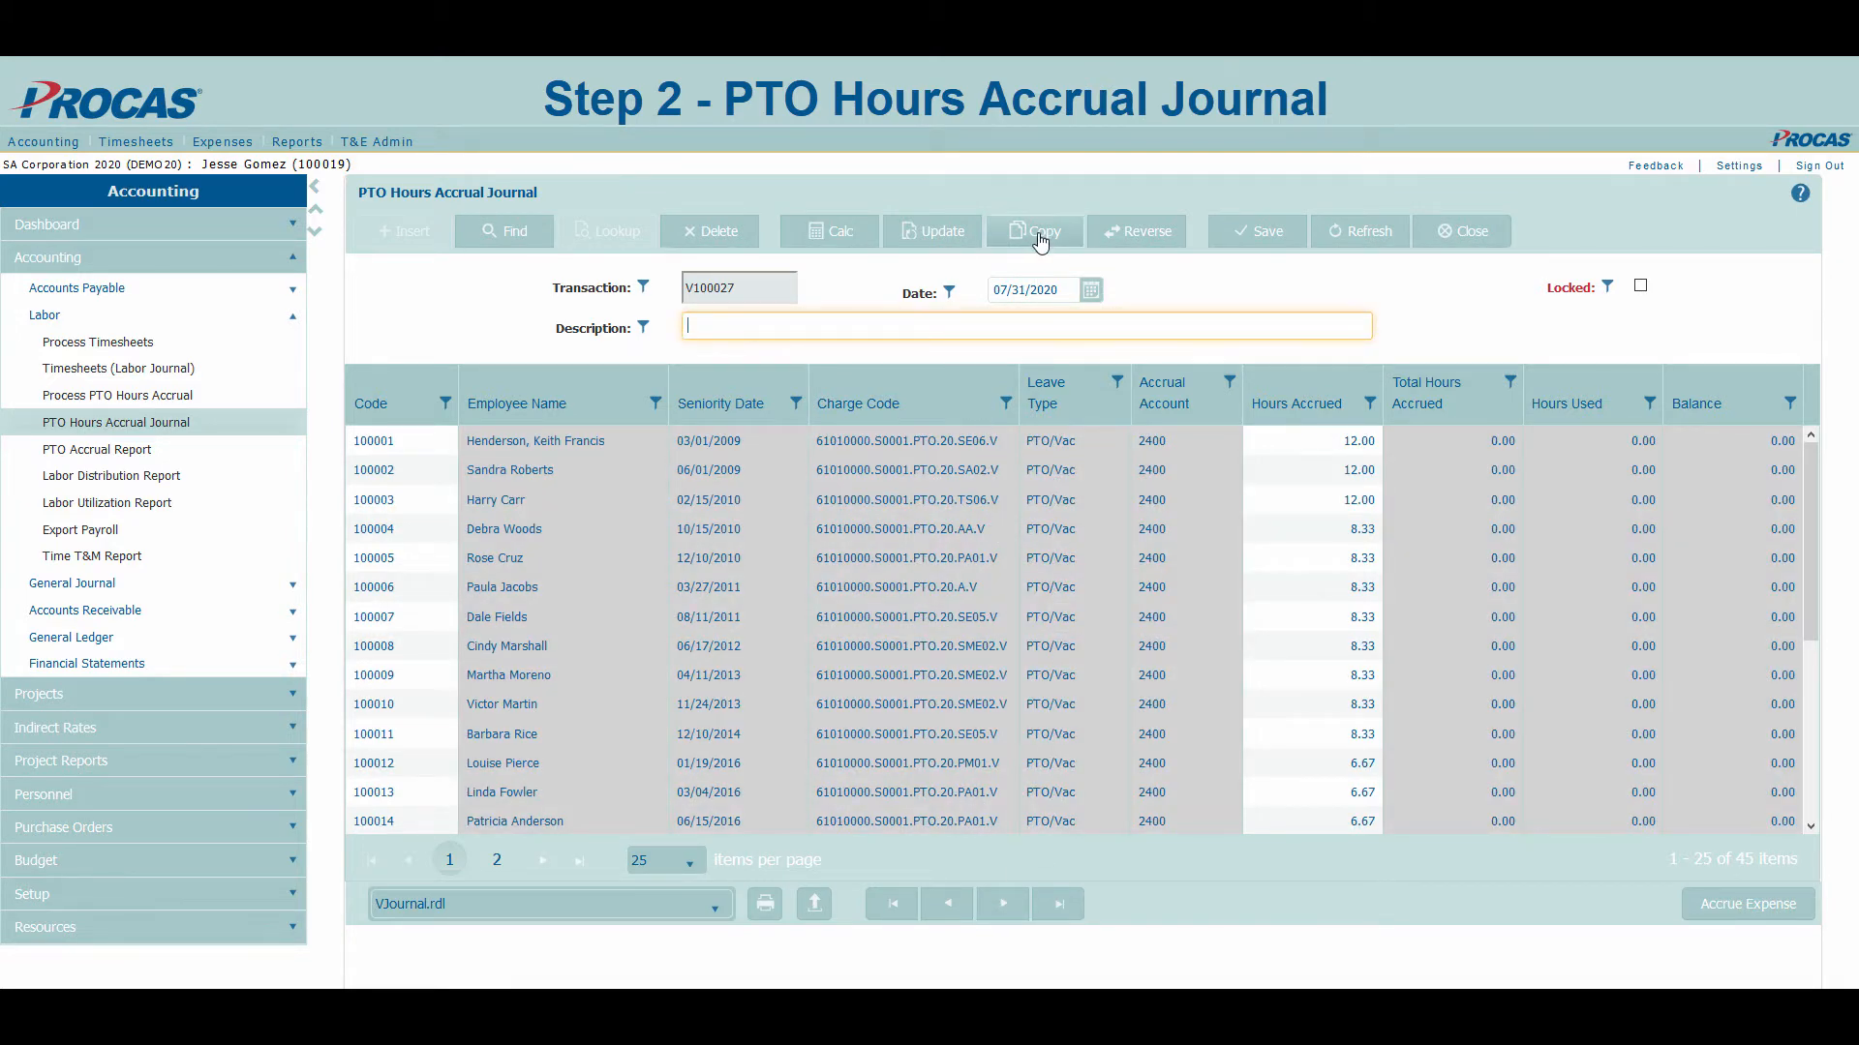
{"action": "left_click", "coordinate": [1038, 234]}
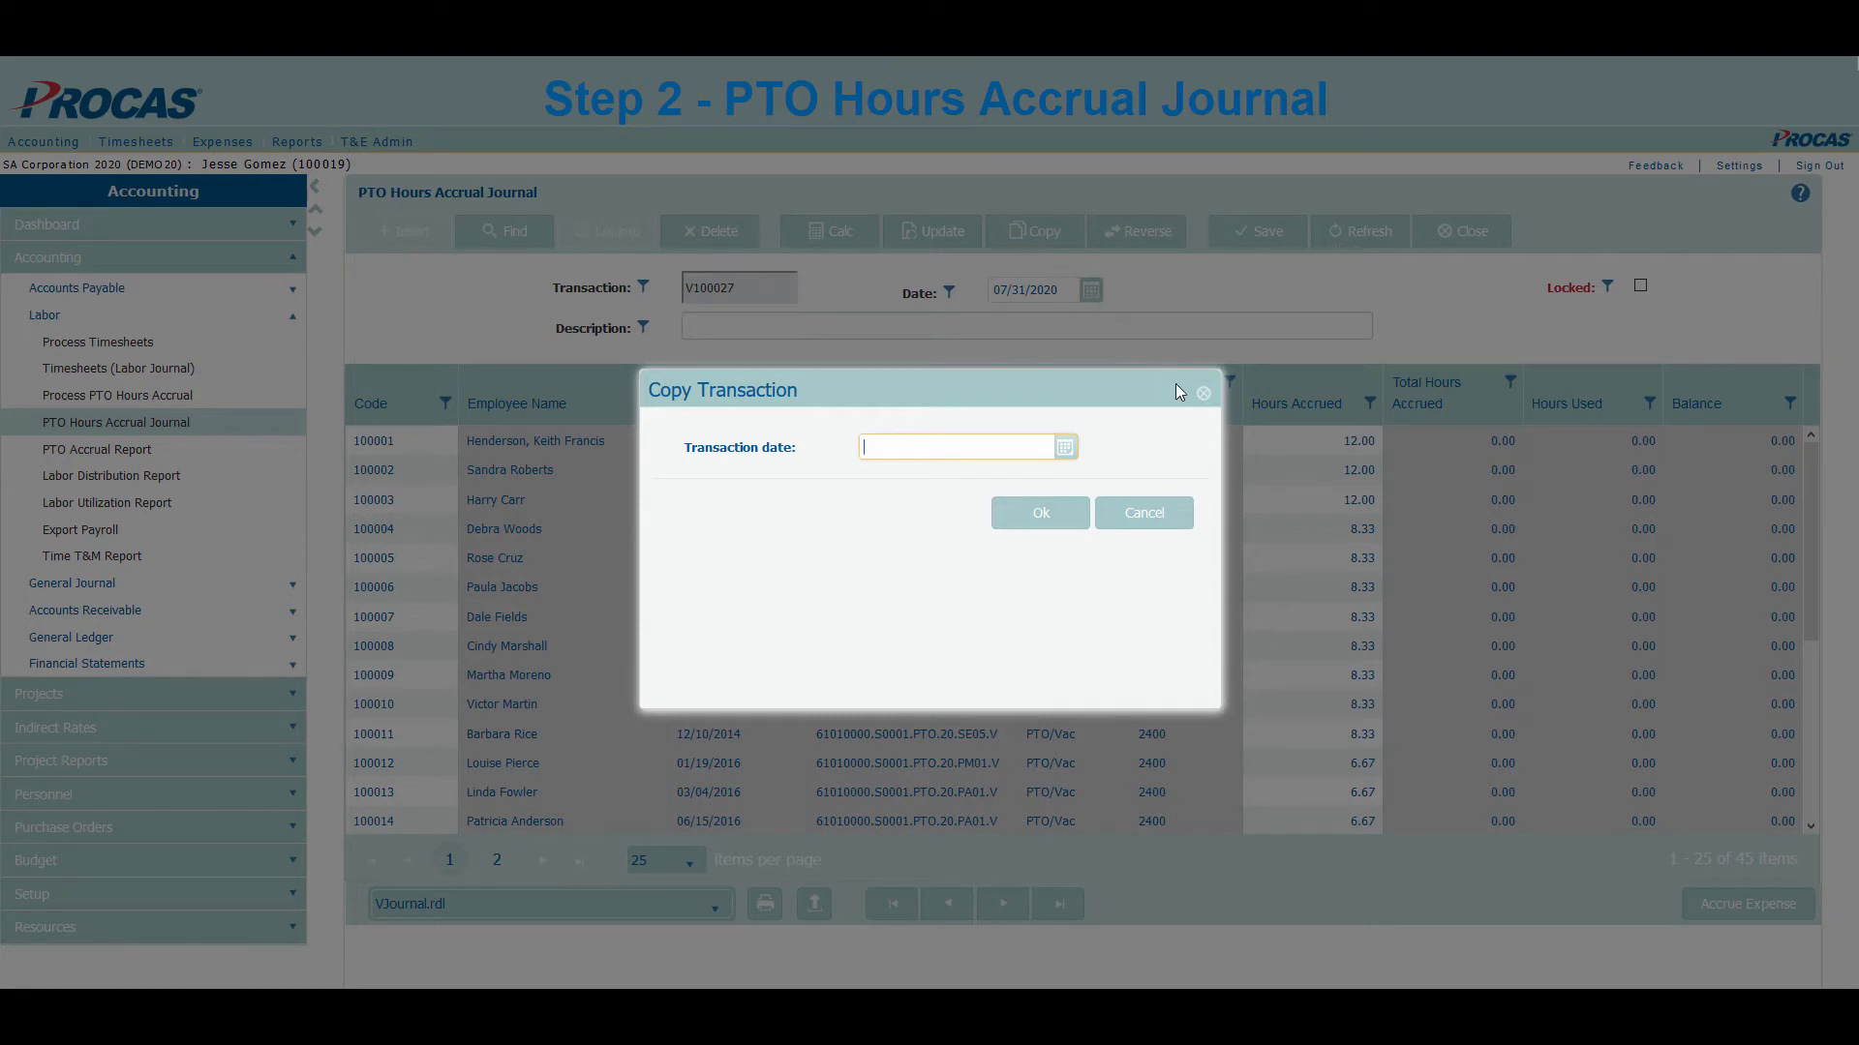
{"action": "left_click", "coordinate": [1203, 393]}
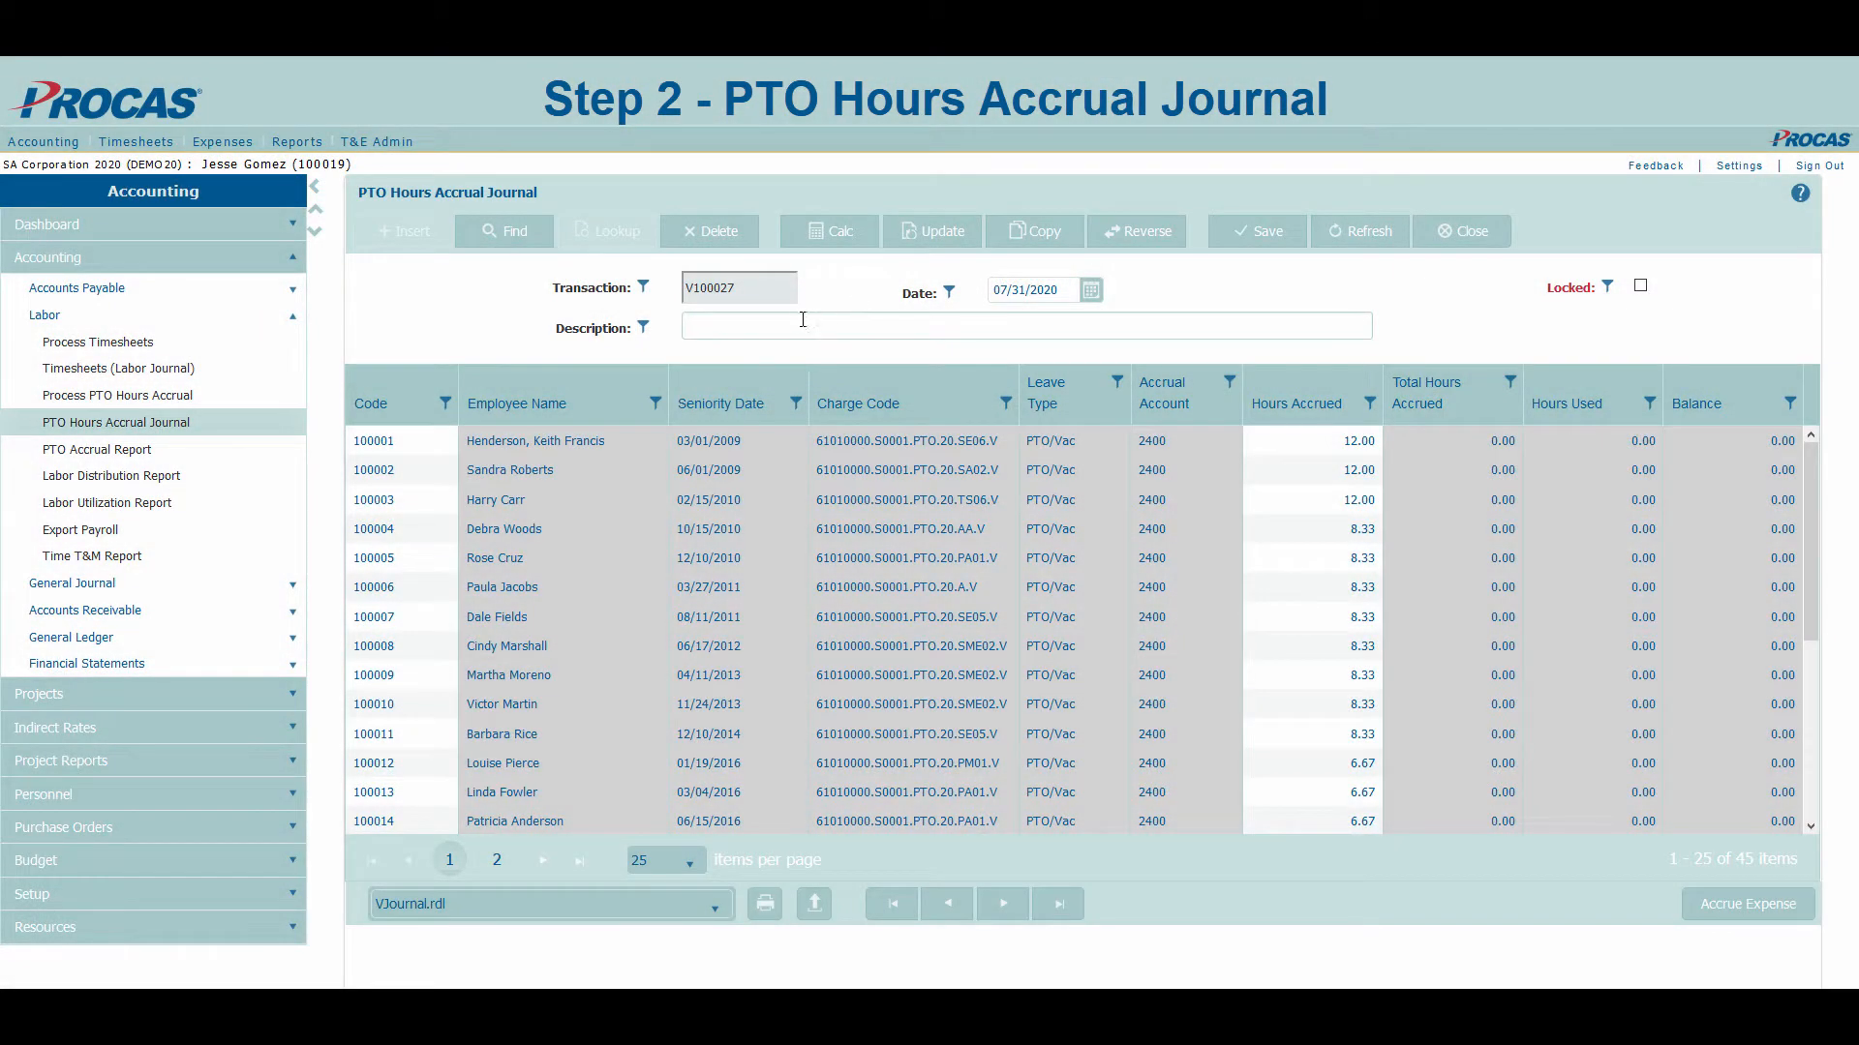
Enter the description "PTO/Vacation Accrual" for the 07/31/2020 transaction and save it
{"action": "left_click", "coordinate": [802, 322]}
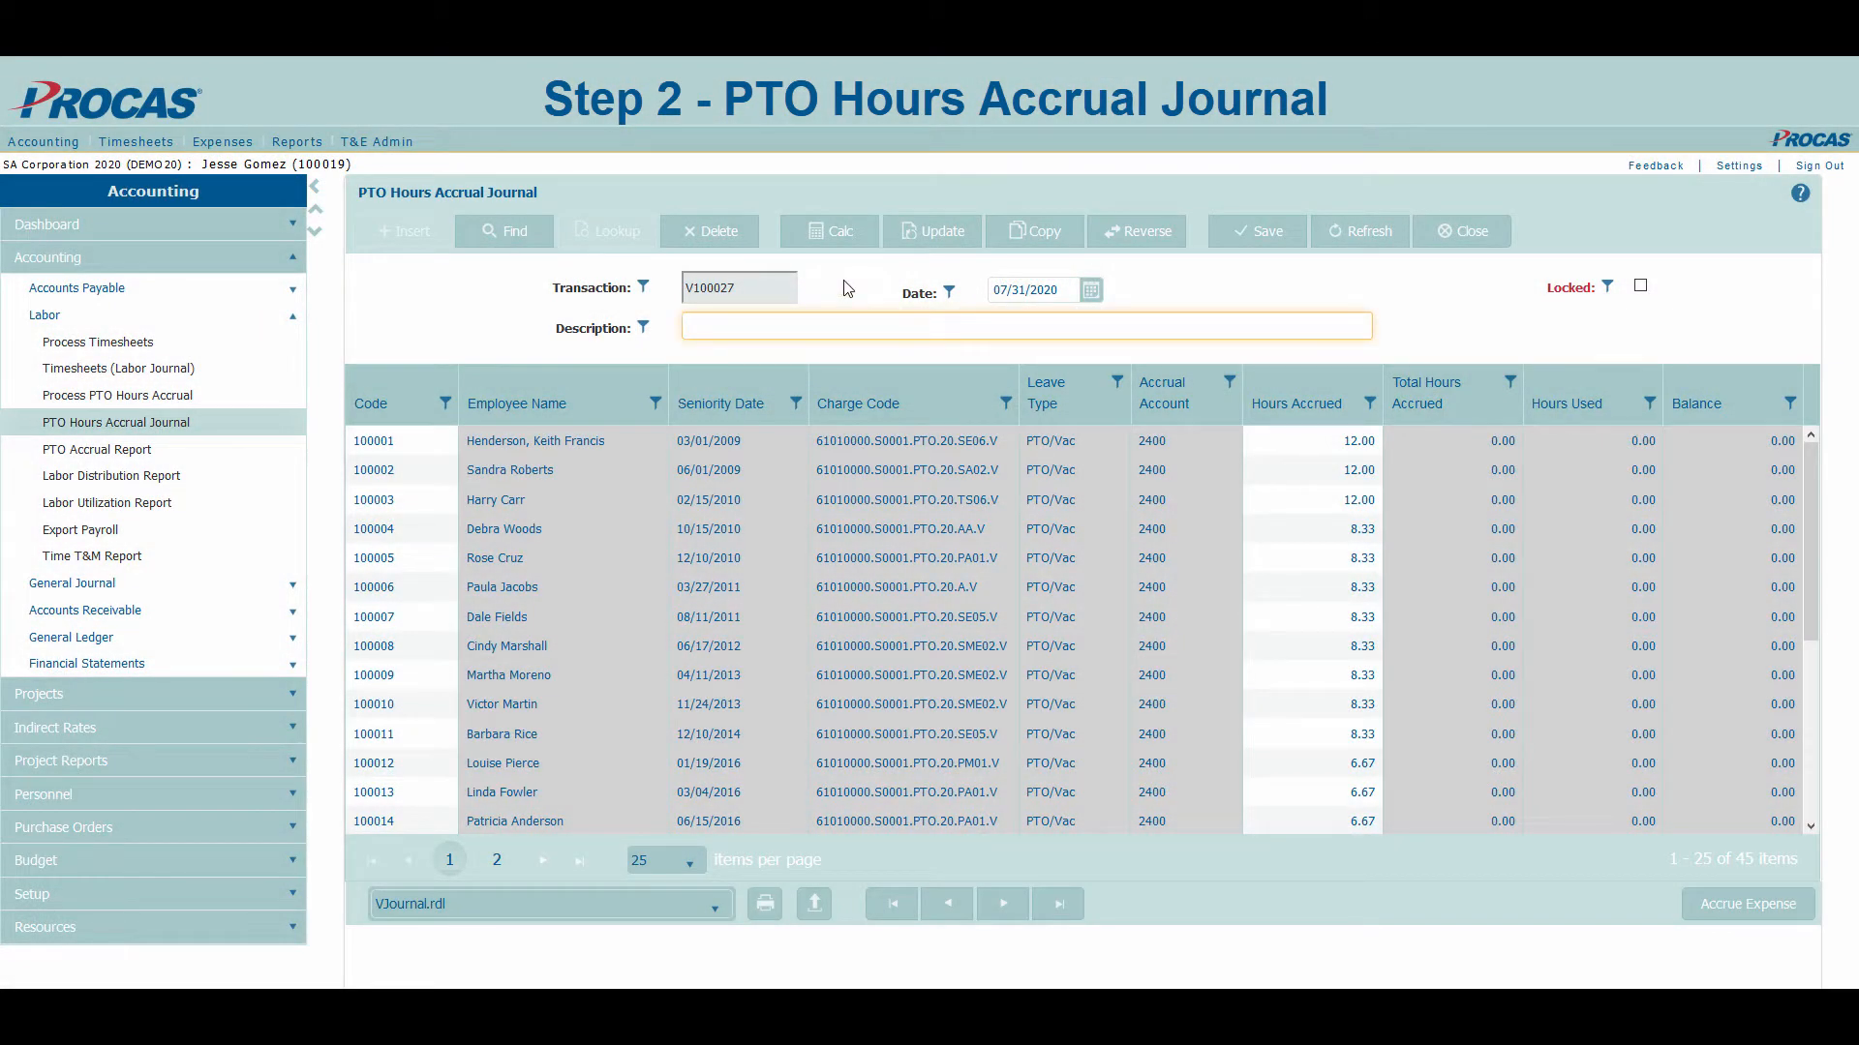
{"action": "key", "text": "ctrl+v"}
{"action": "left_click", "coordinate": [1254, 248]}
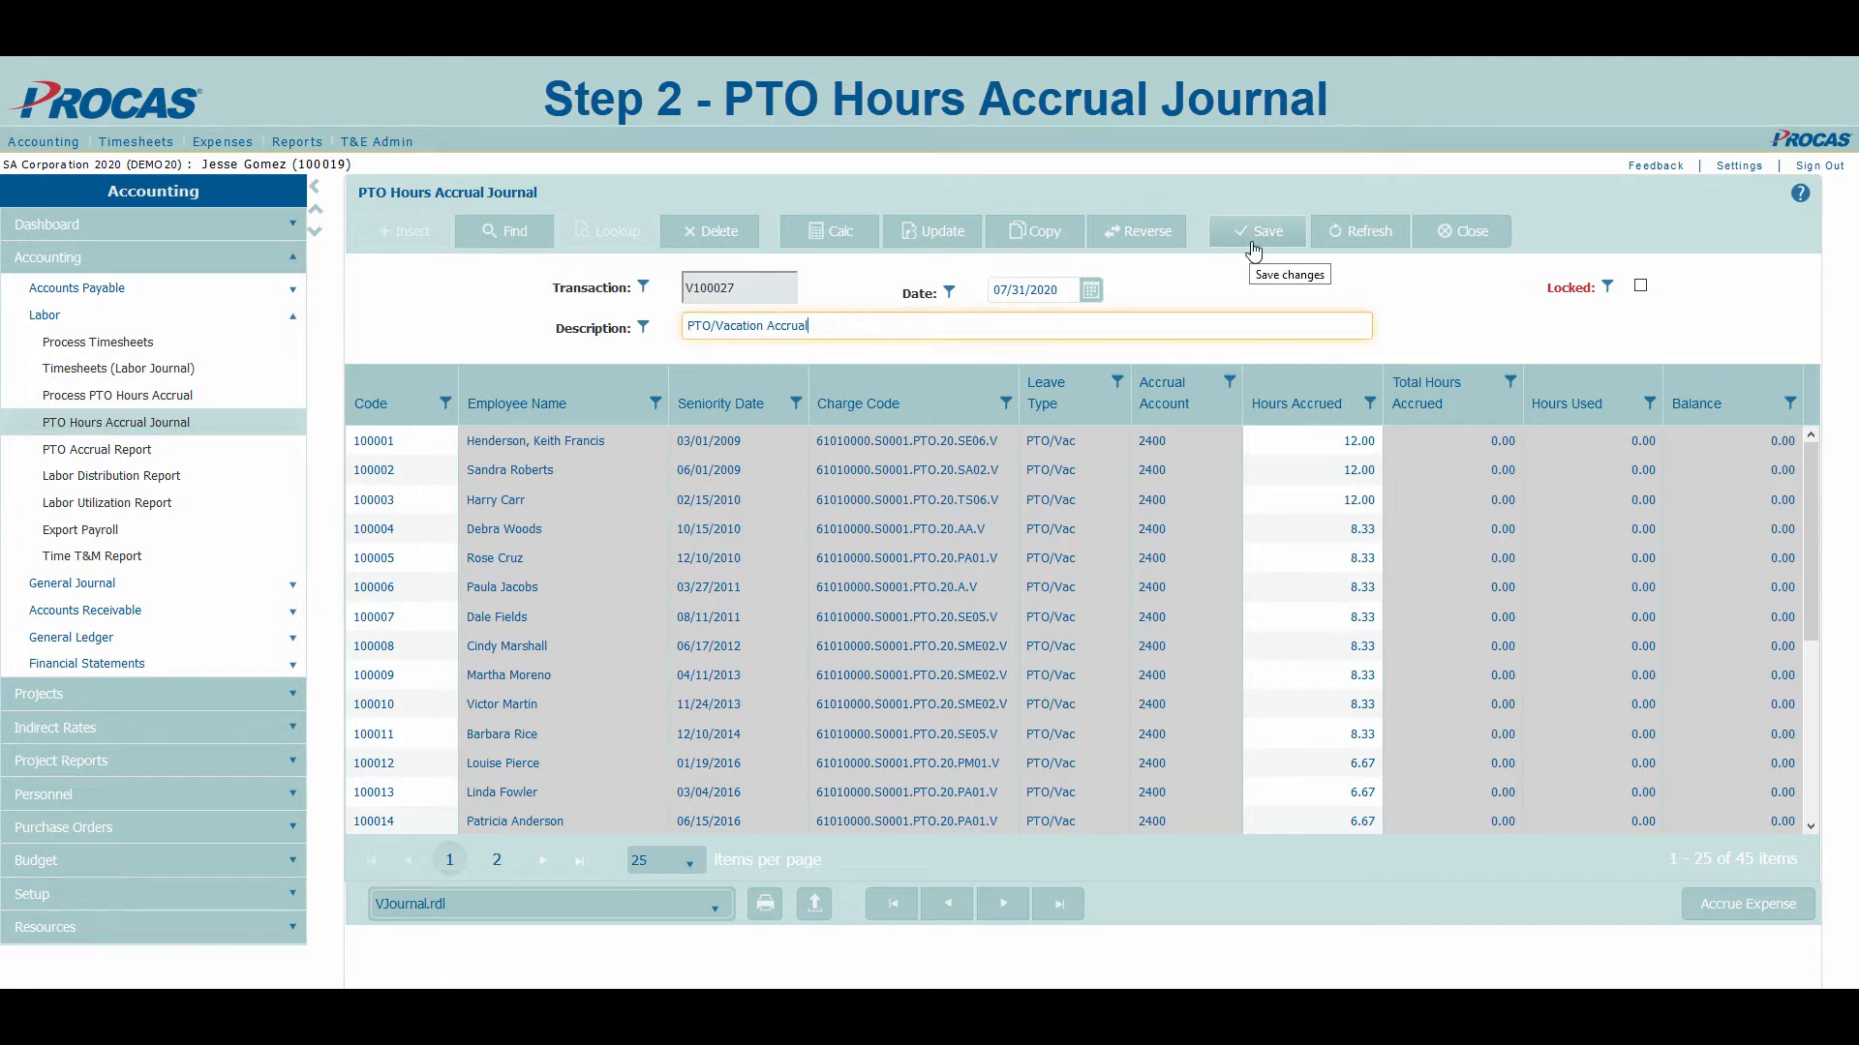
Calculate and update the hours of the 07/31/2020 PTO/Vacation Accrual transaction and lock it
{"action": "left_click", "coordinate": [423, 446]}
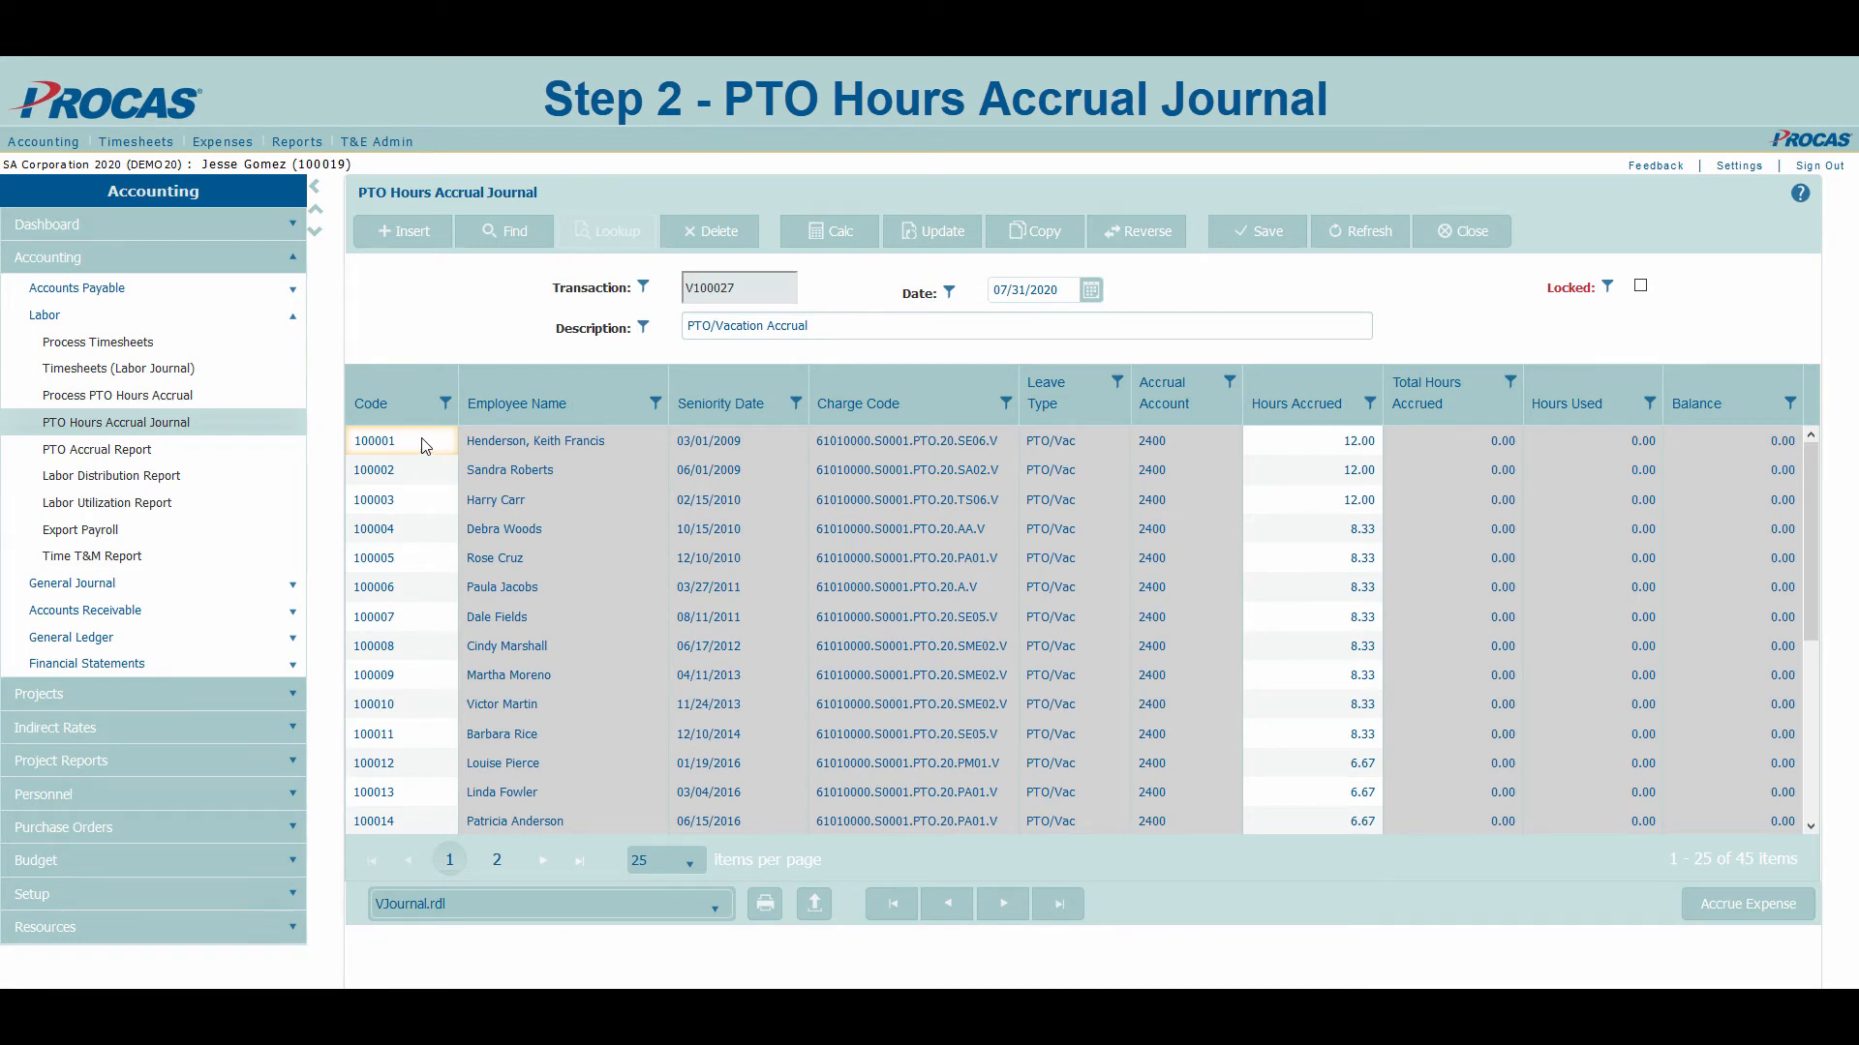
{"action": "left_click", "coordinate": [850, 238]}
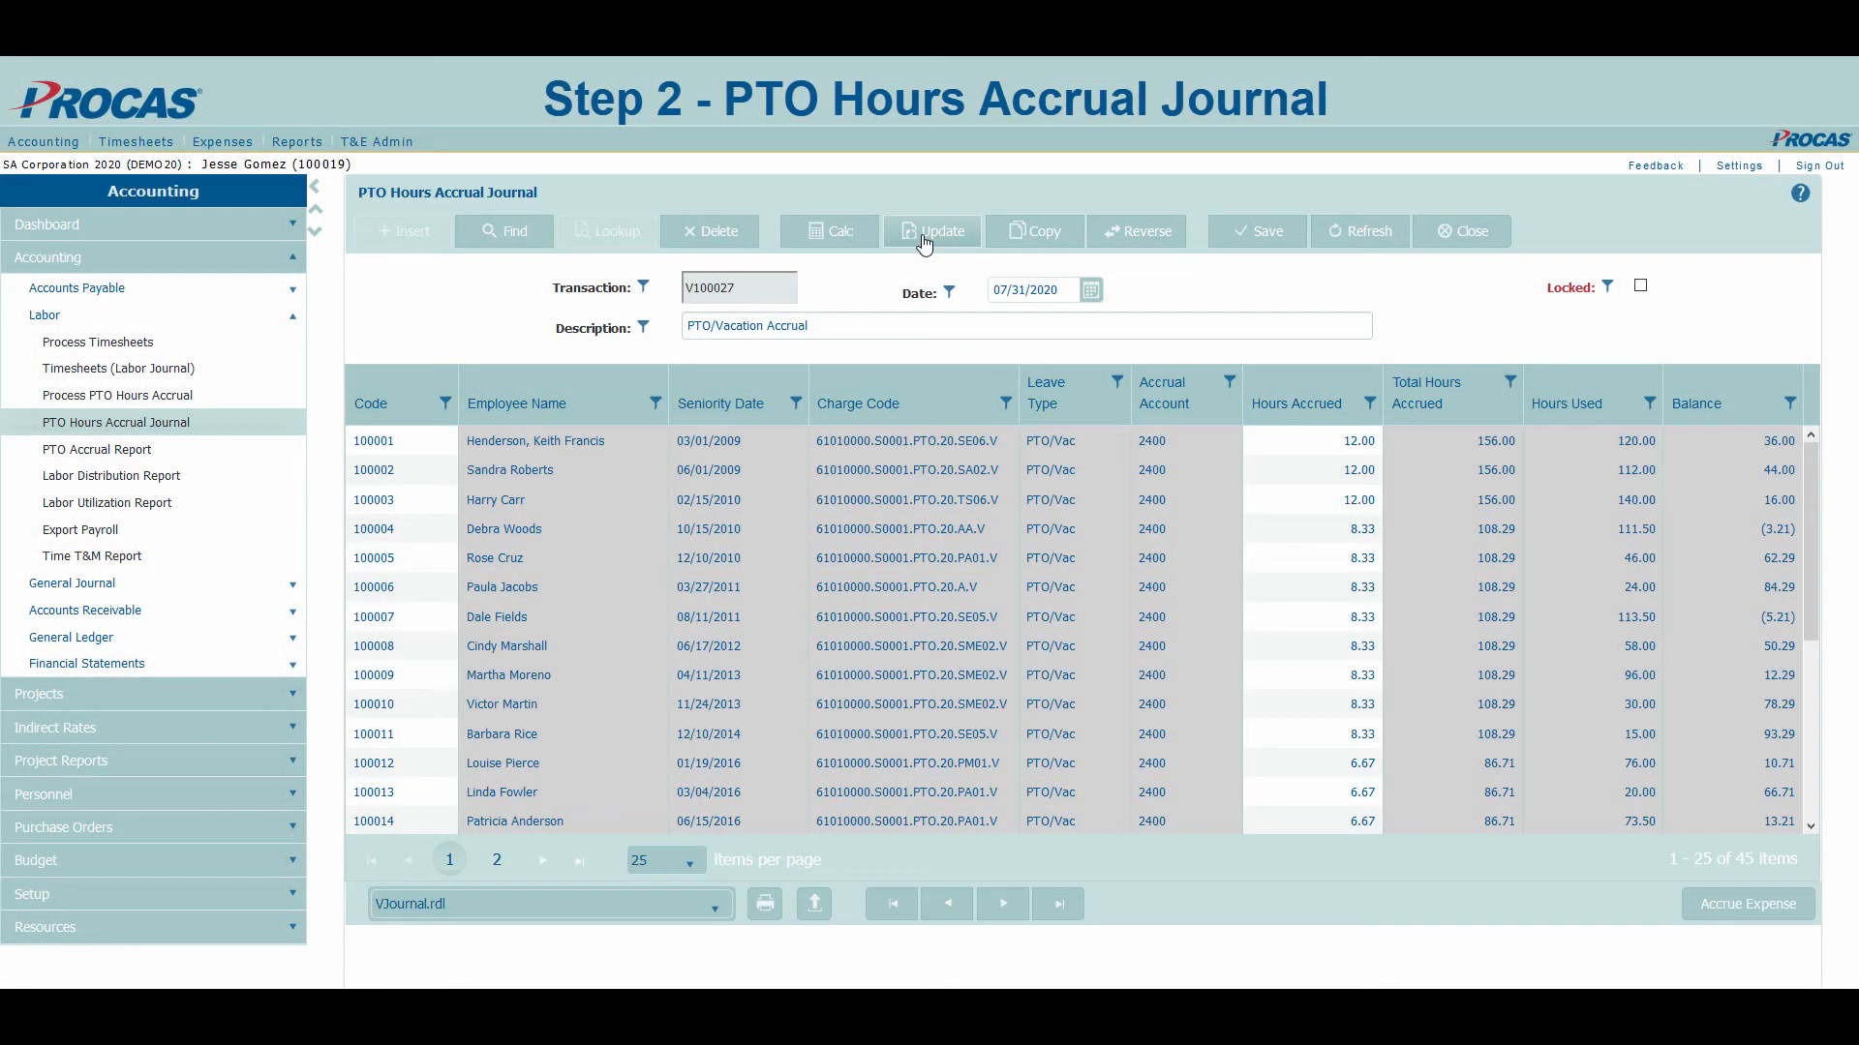
{"action": "left_click", "coordinate": [919, 232]}
{"action": "left_click", "coordinate": [1641, 288]}
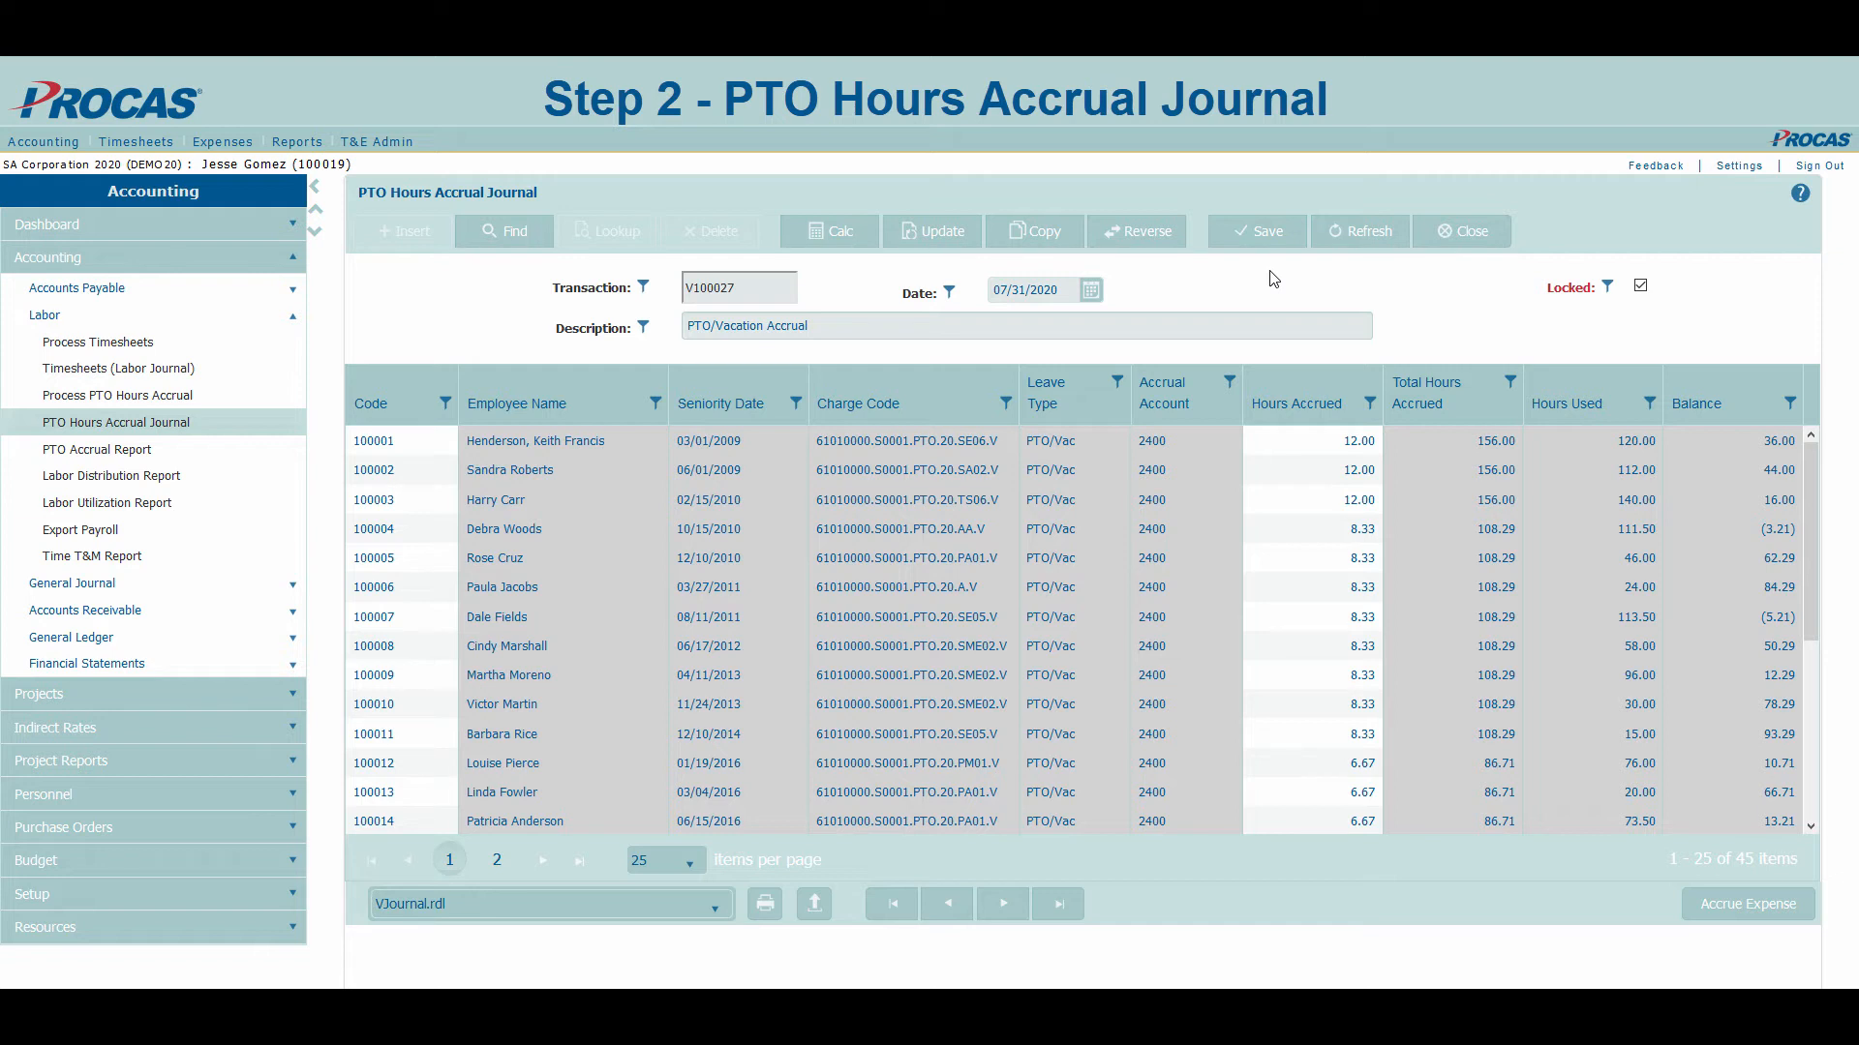
Copy the 07/15/2020 Sick Accrual transaction to a new one dated 07/31/2020
{"action": "left_click", "coordinate": [954, 910]}
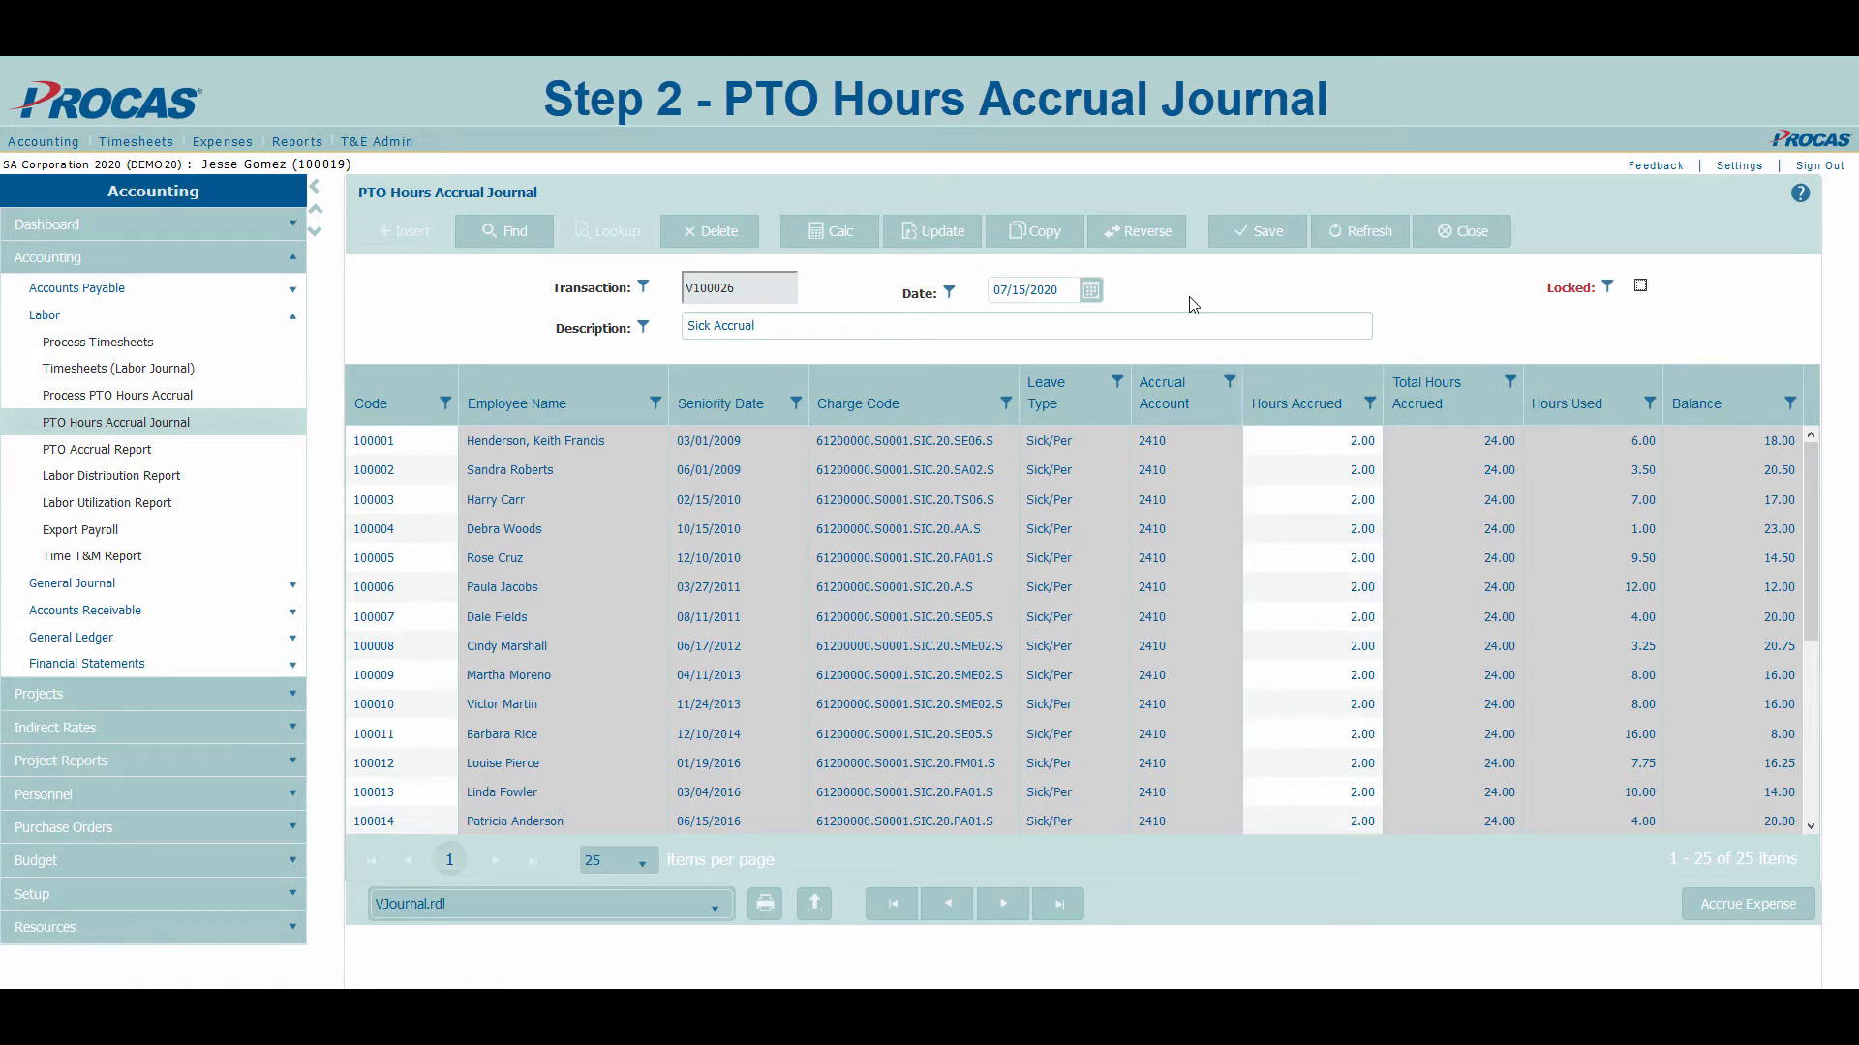
{"action": "left_click", "coordinate": [1042, 240]}
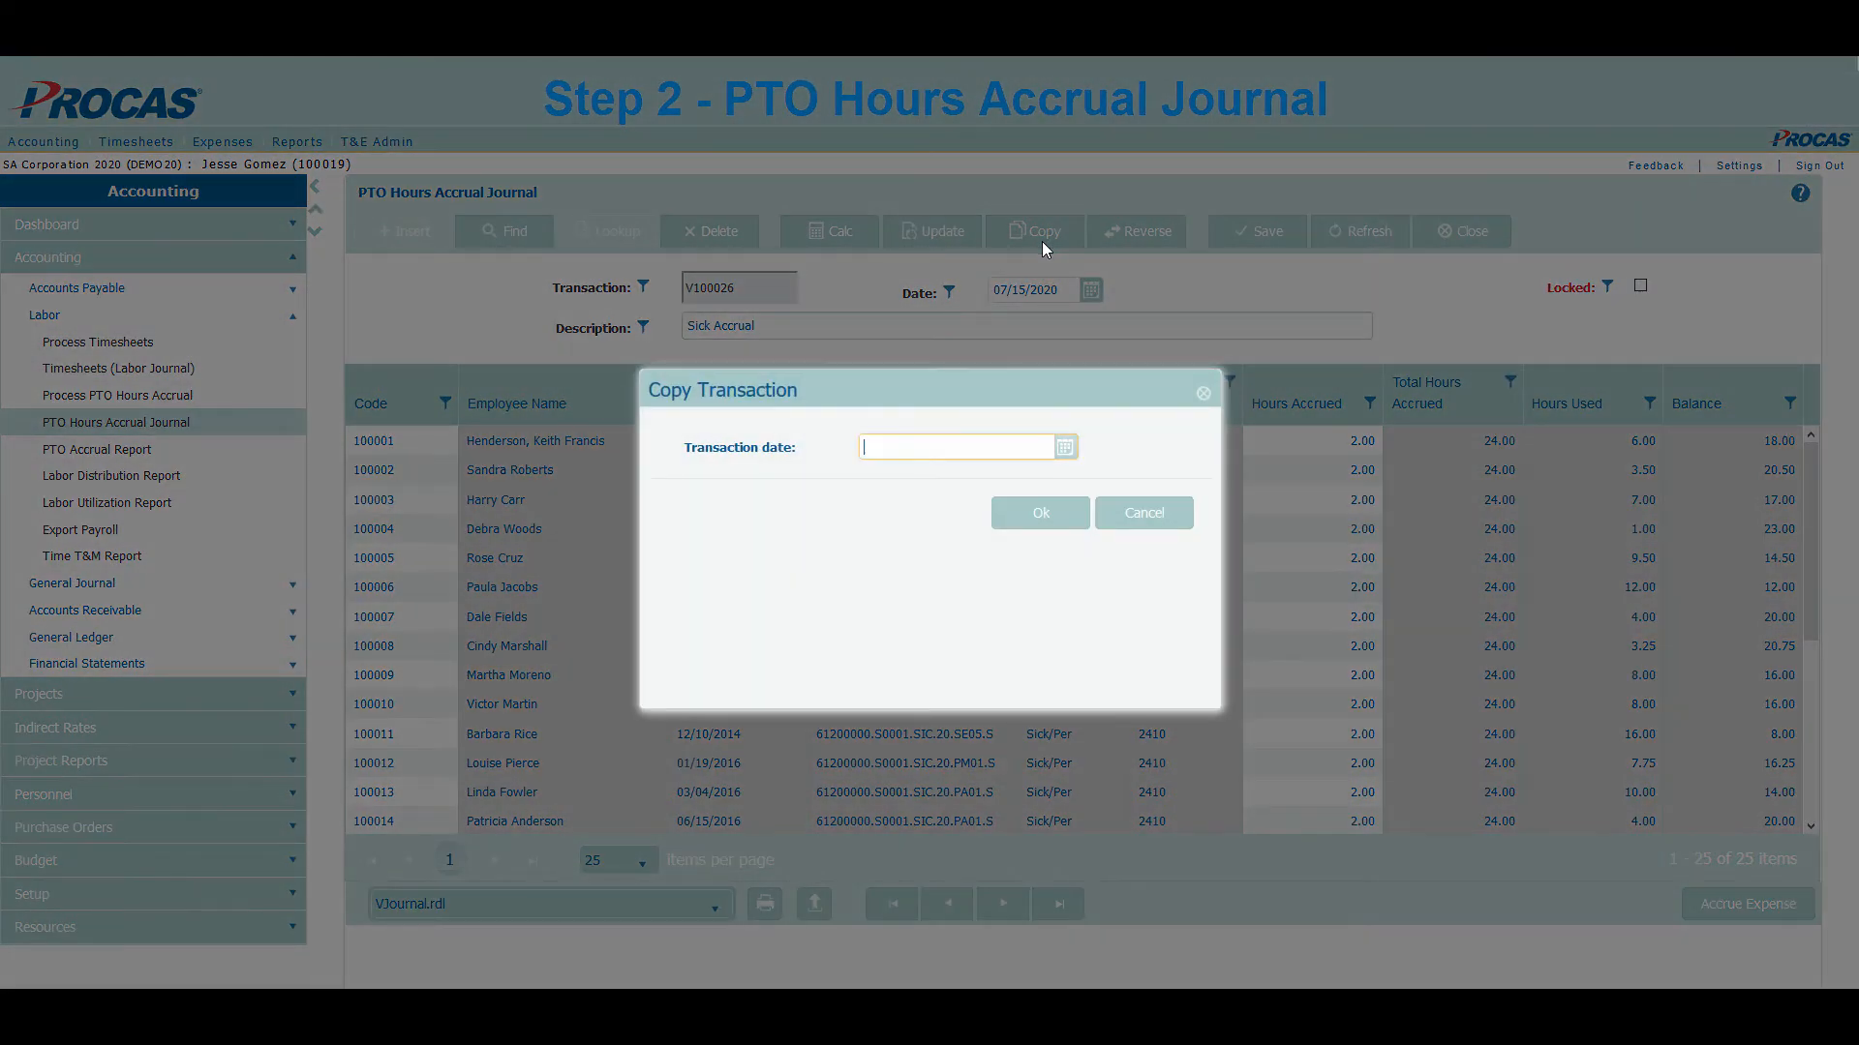
{"action": "left_click", "coordinate": [1067, 446]}
{"action": "left_click", "coordinate": [1028, 628]}
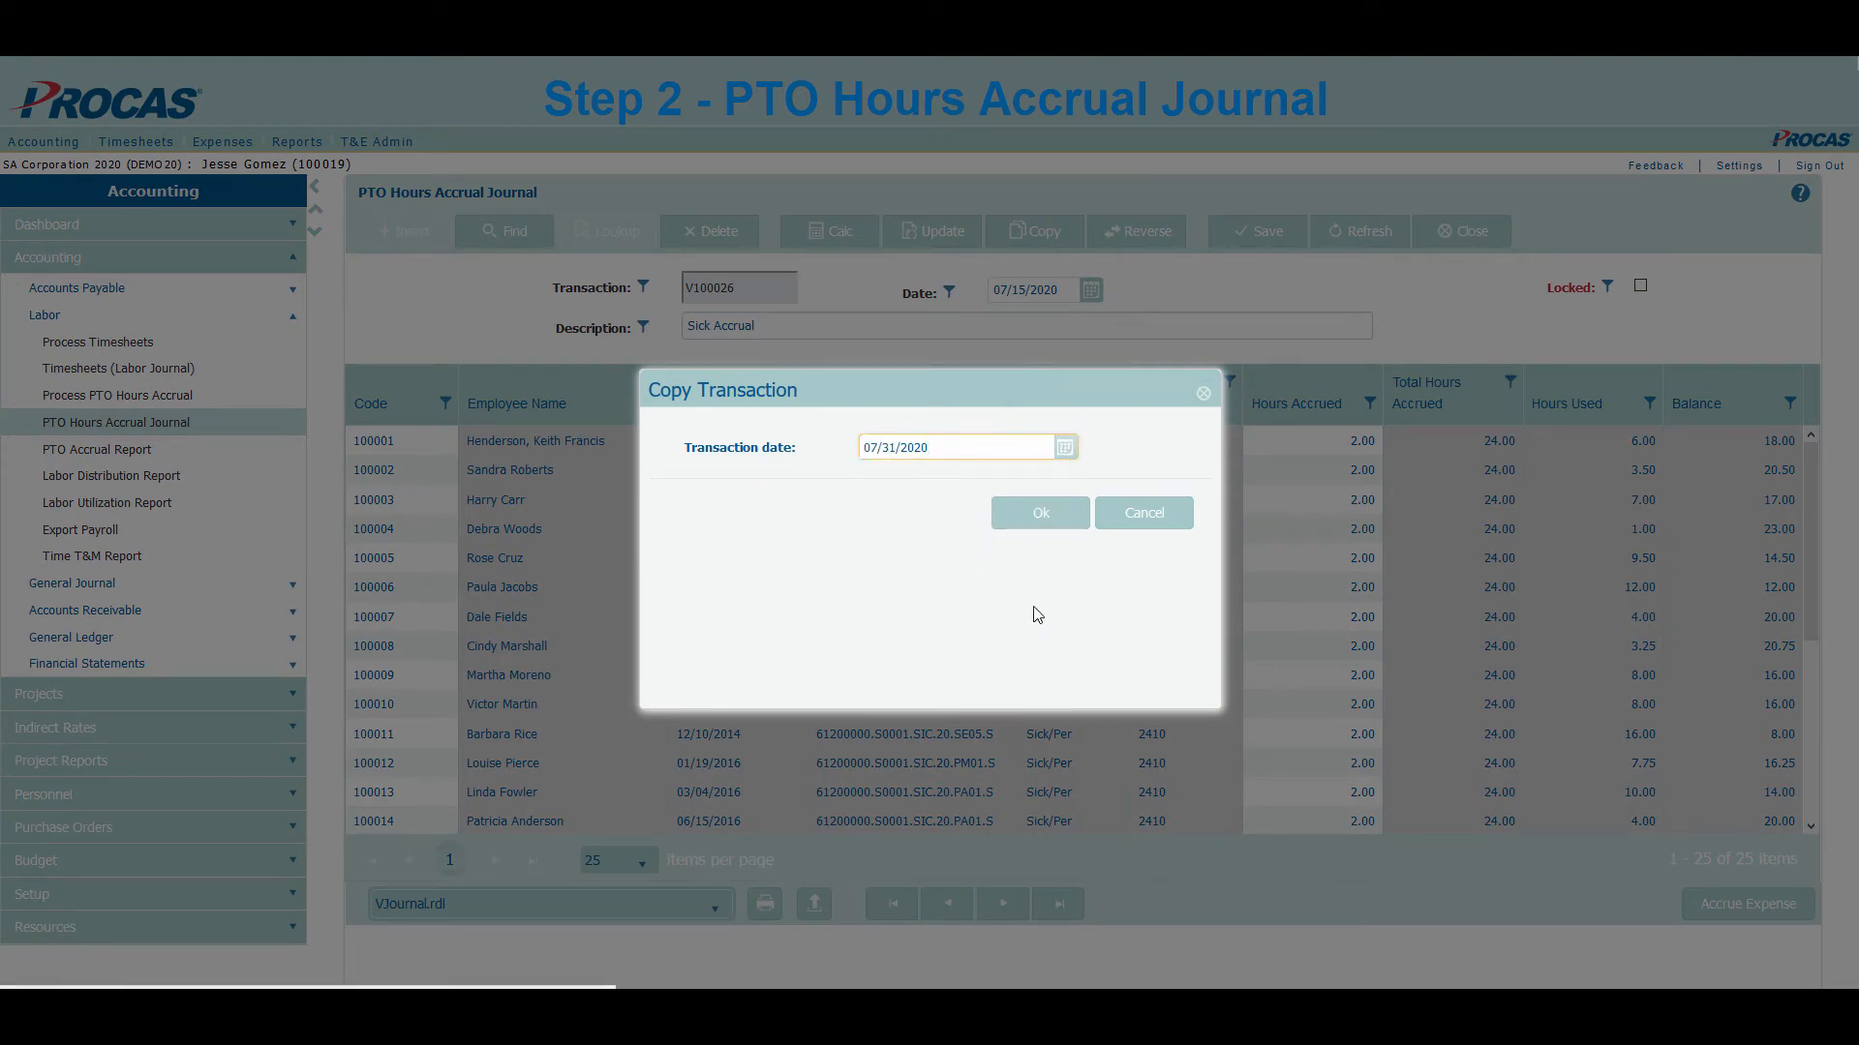
{"action": "left_click", "coordinate": [1042, 521]}
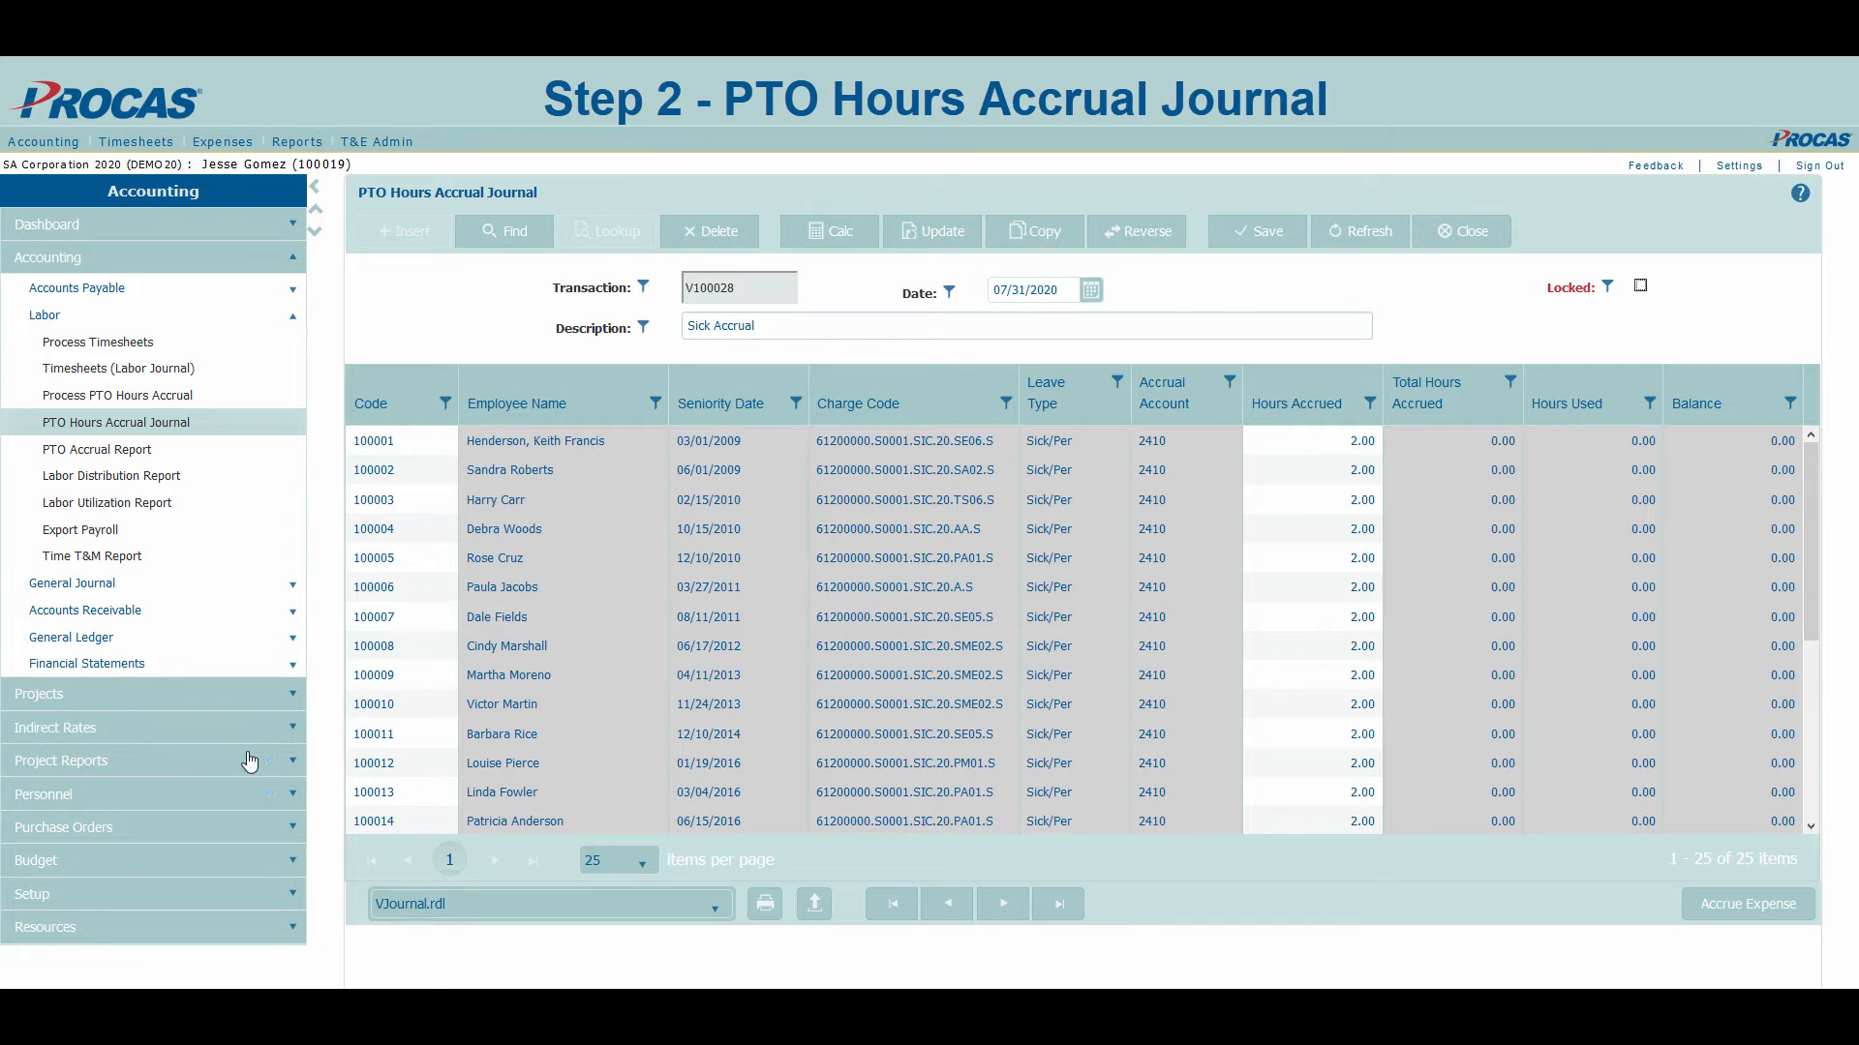
Open Work Authorizations by Task in the Projects module
{"action": "left_click", "coordinate": [179, 697]}
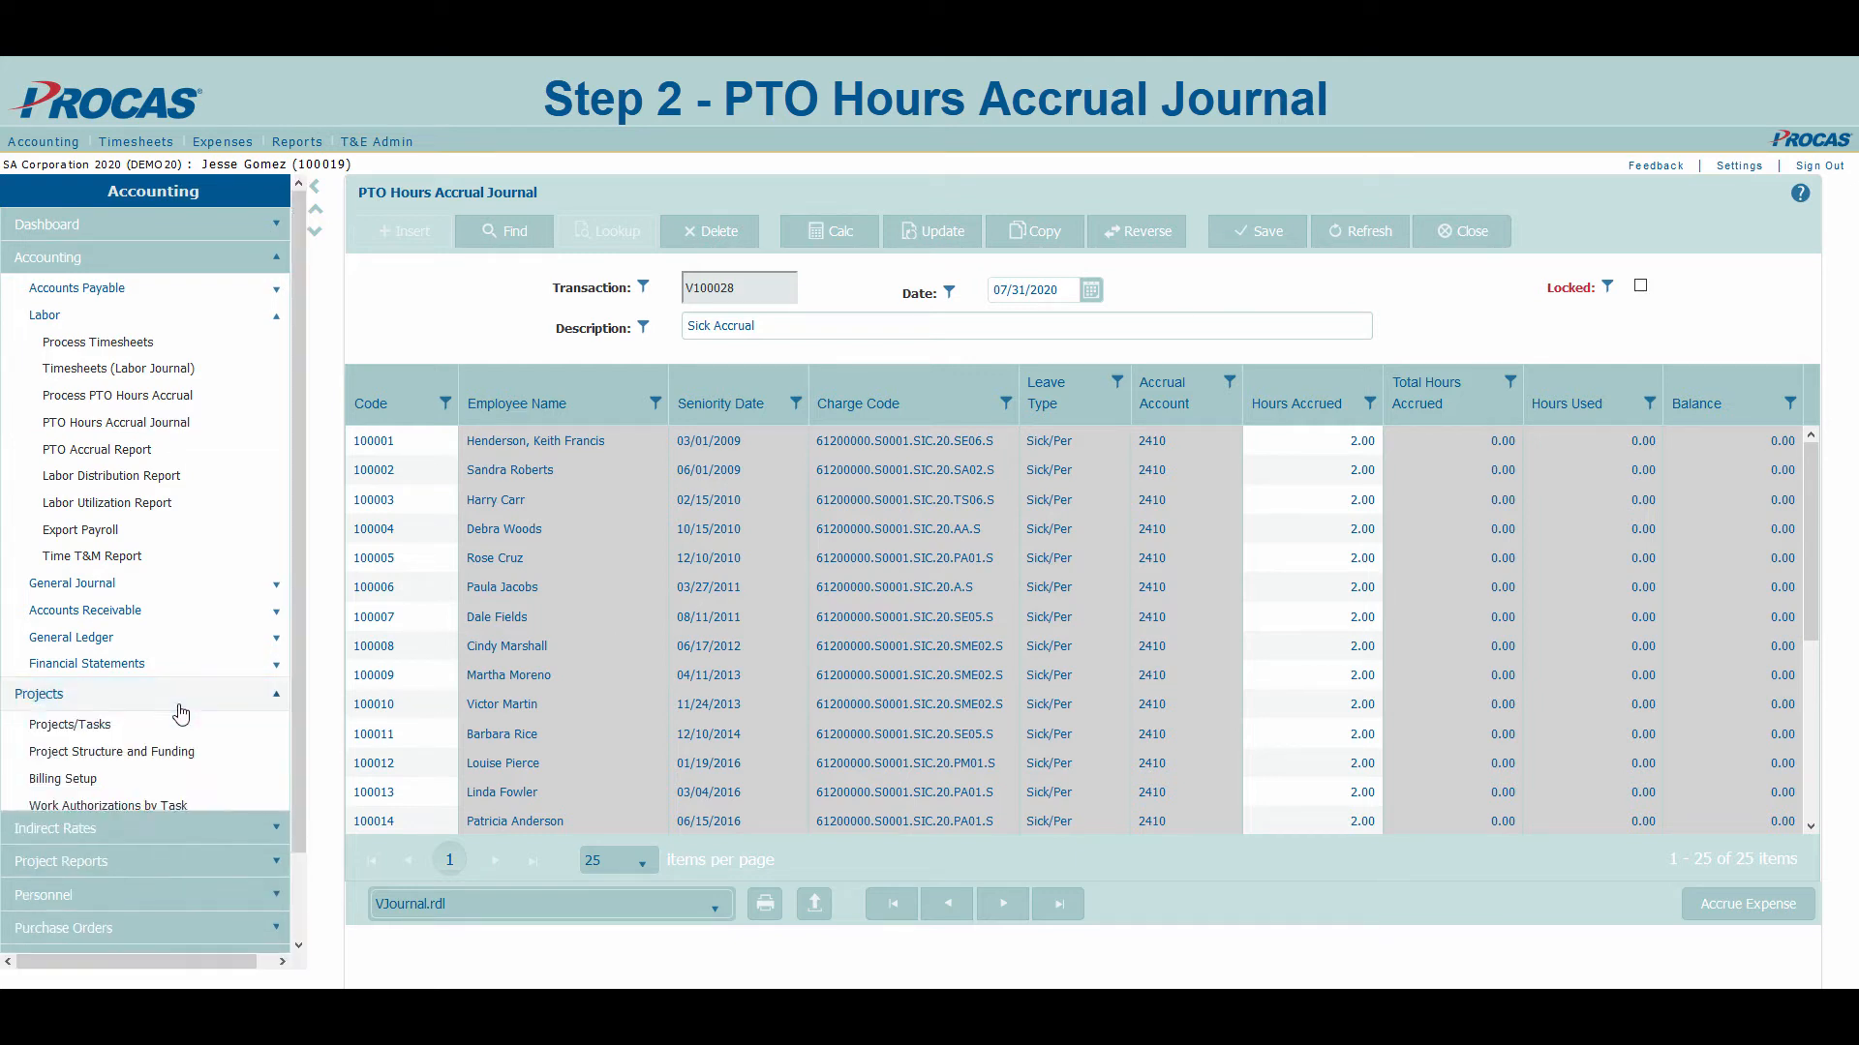
{"action": "left_click", "coordinate": [160, 808]}
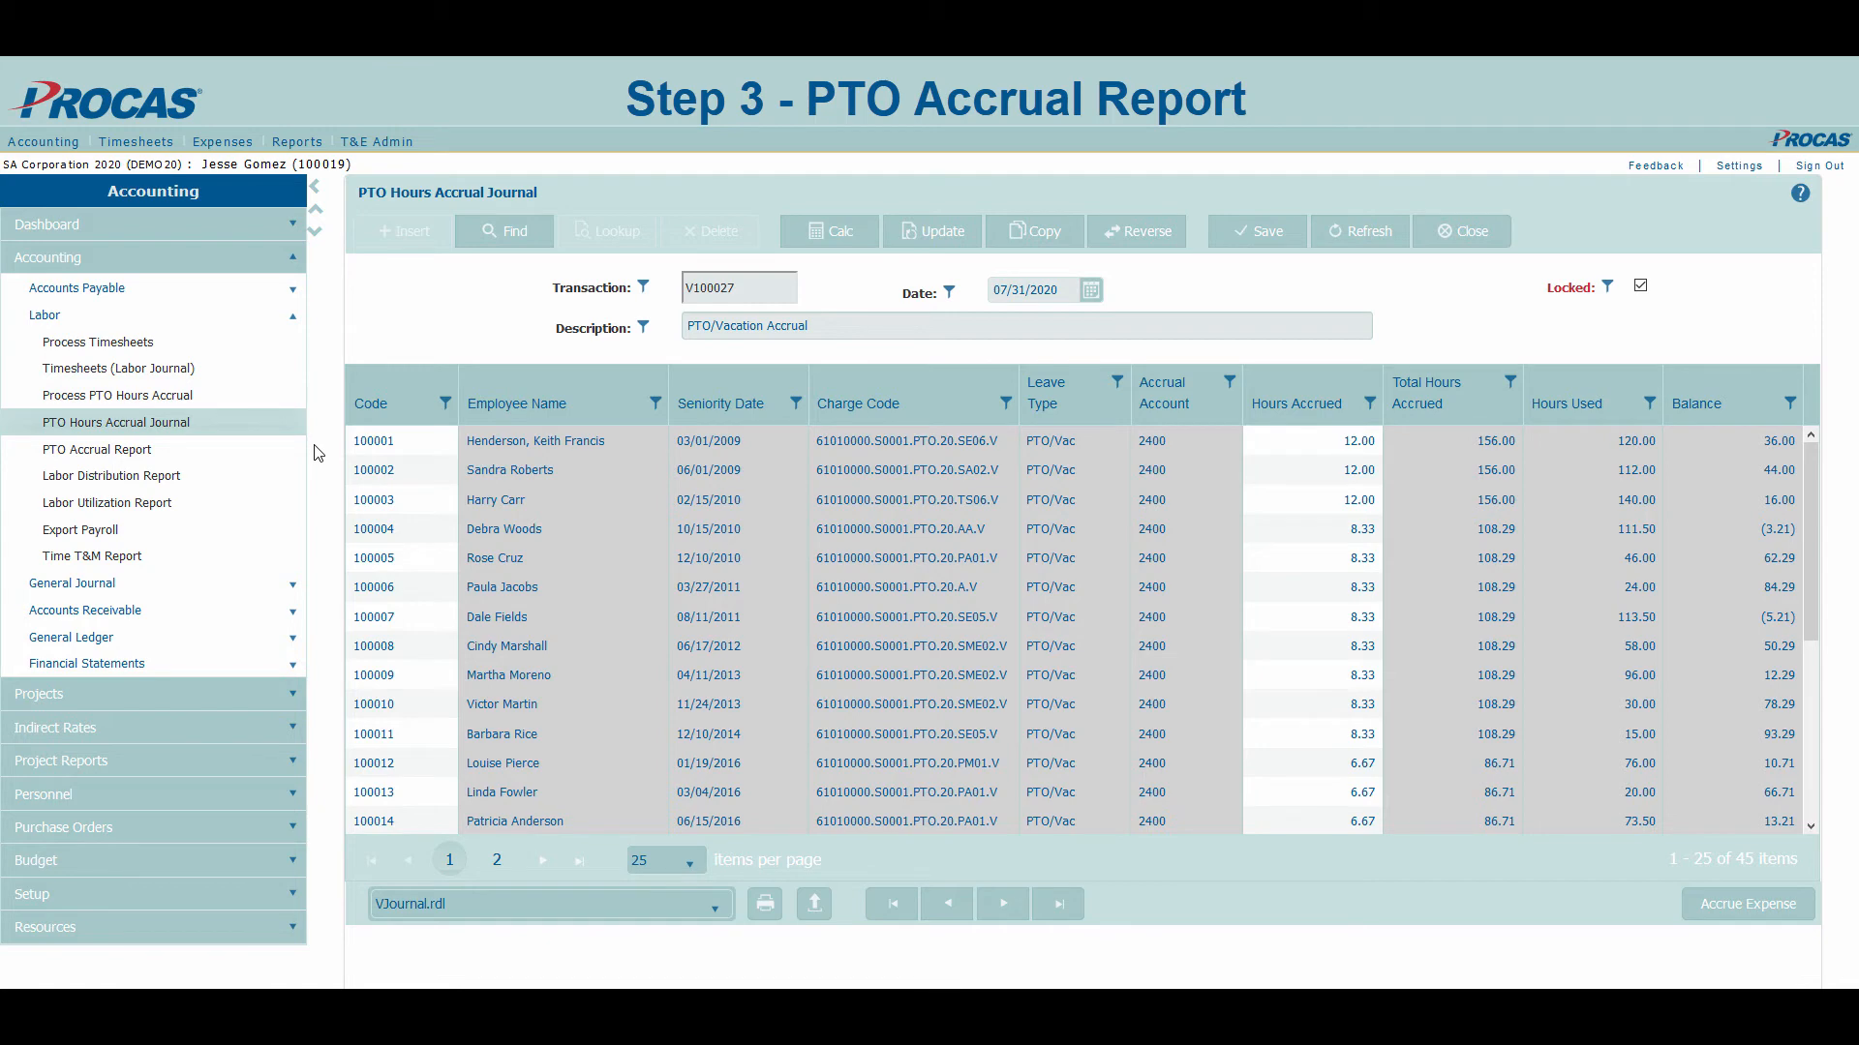
Run the PTO Accrual Report through 07/31/2020 with the PTOAccrualReport.rdl layout and review its first page and the following one
{"action": "left_click", "coordinate": [287, 452]}
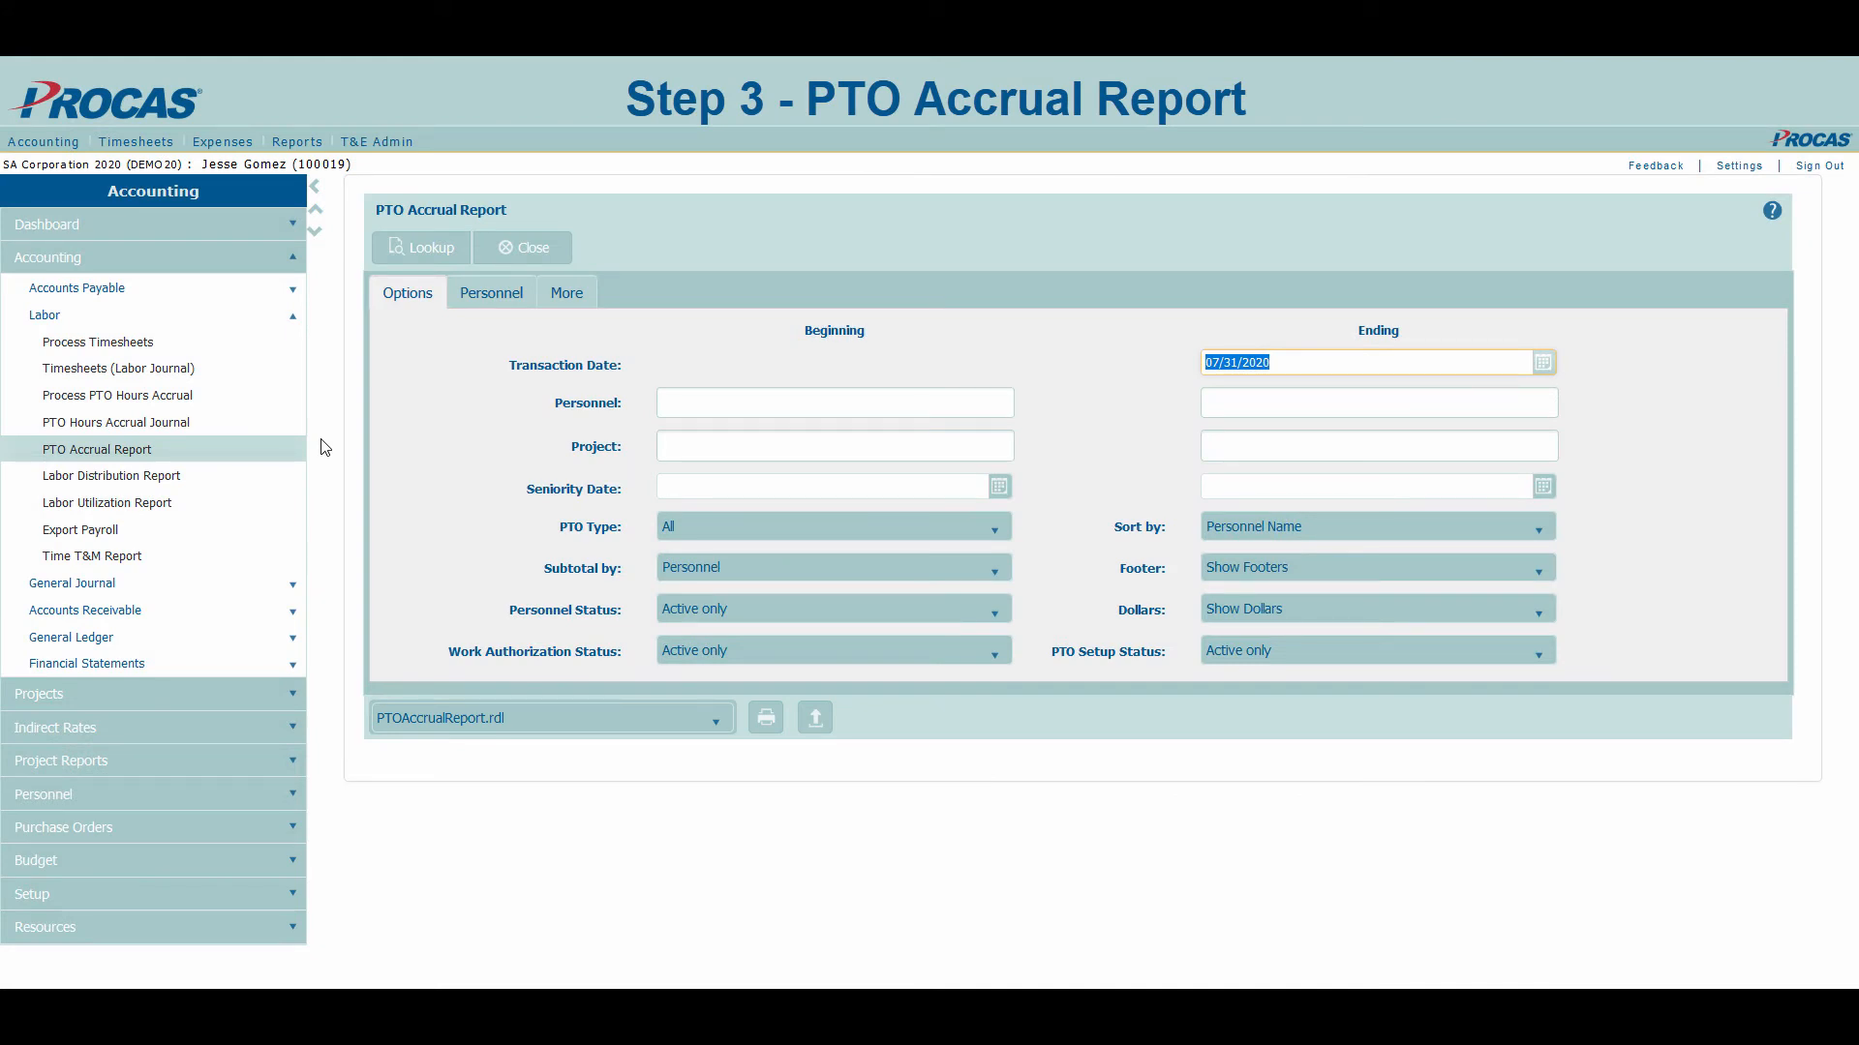
{"action": "left_click", "coordinate": [715, 724]}
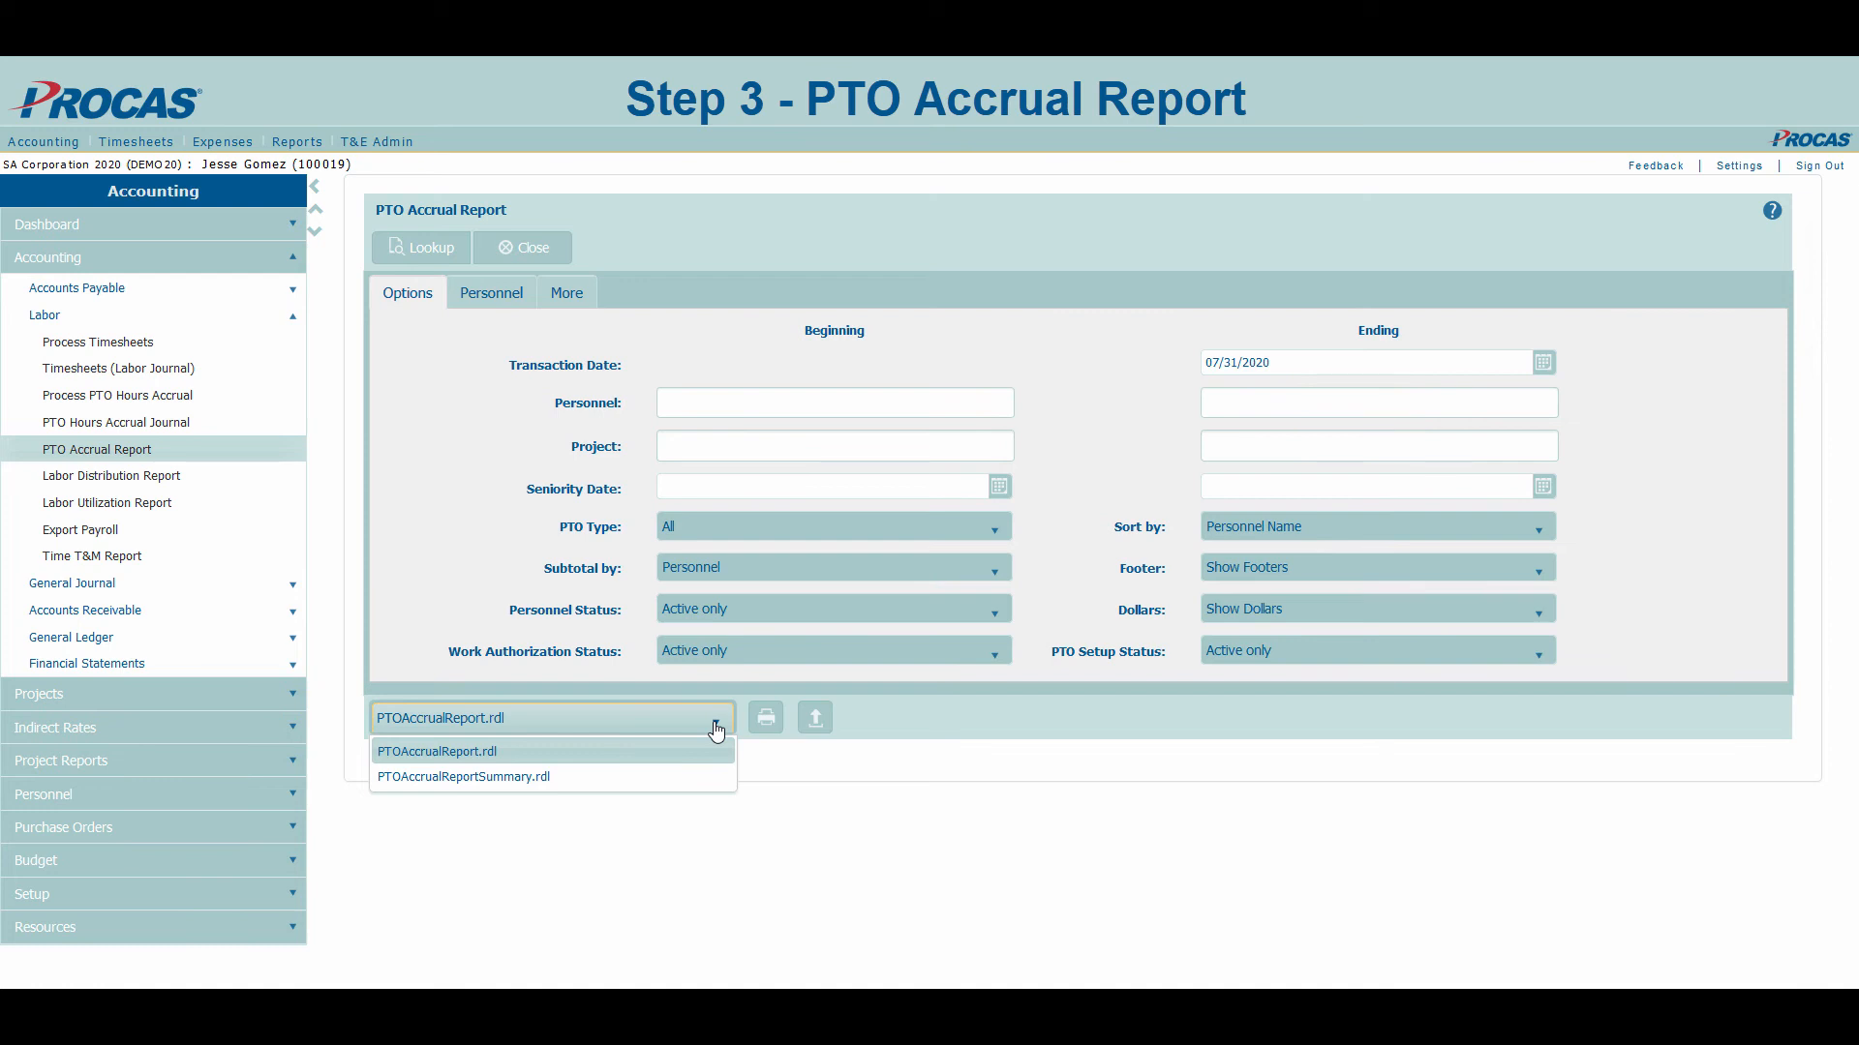
{"action": "left_click", "coordinate": [716, 731]}
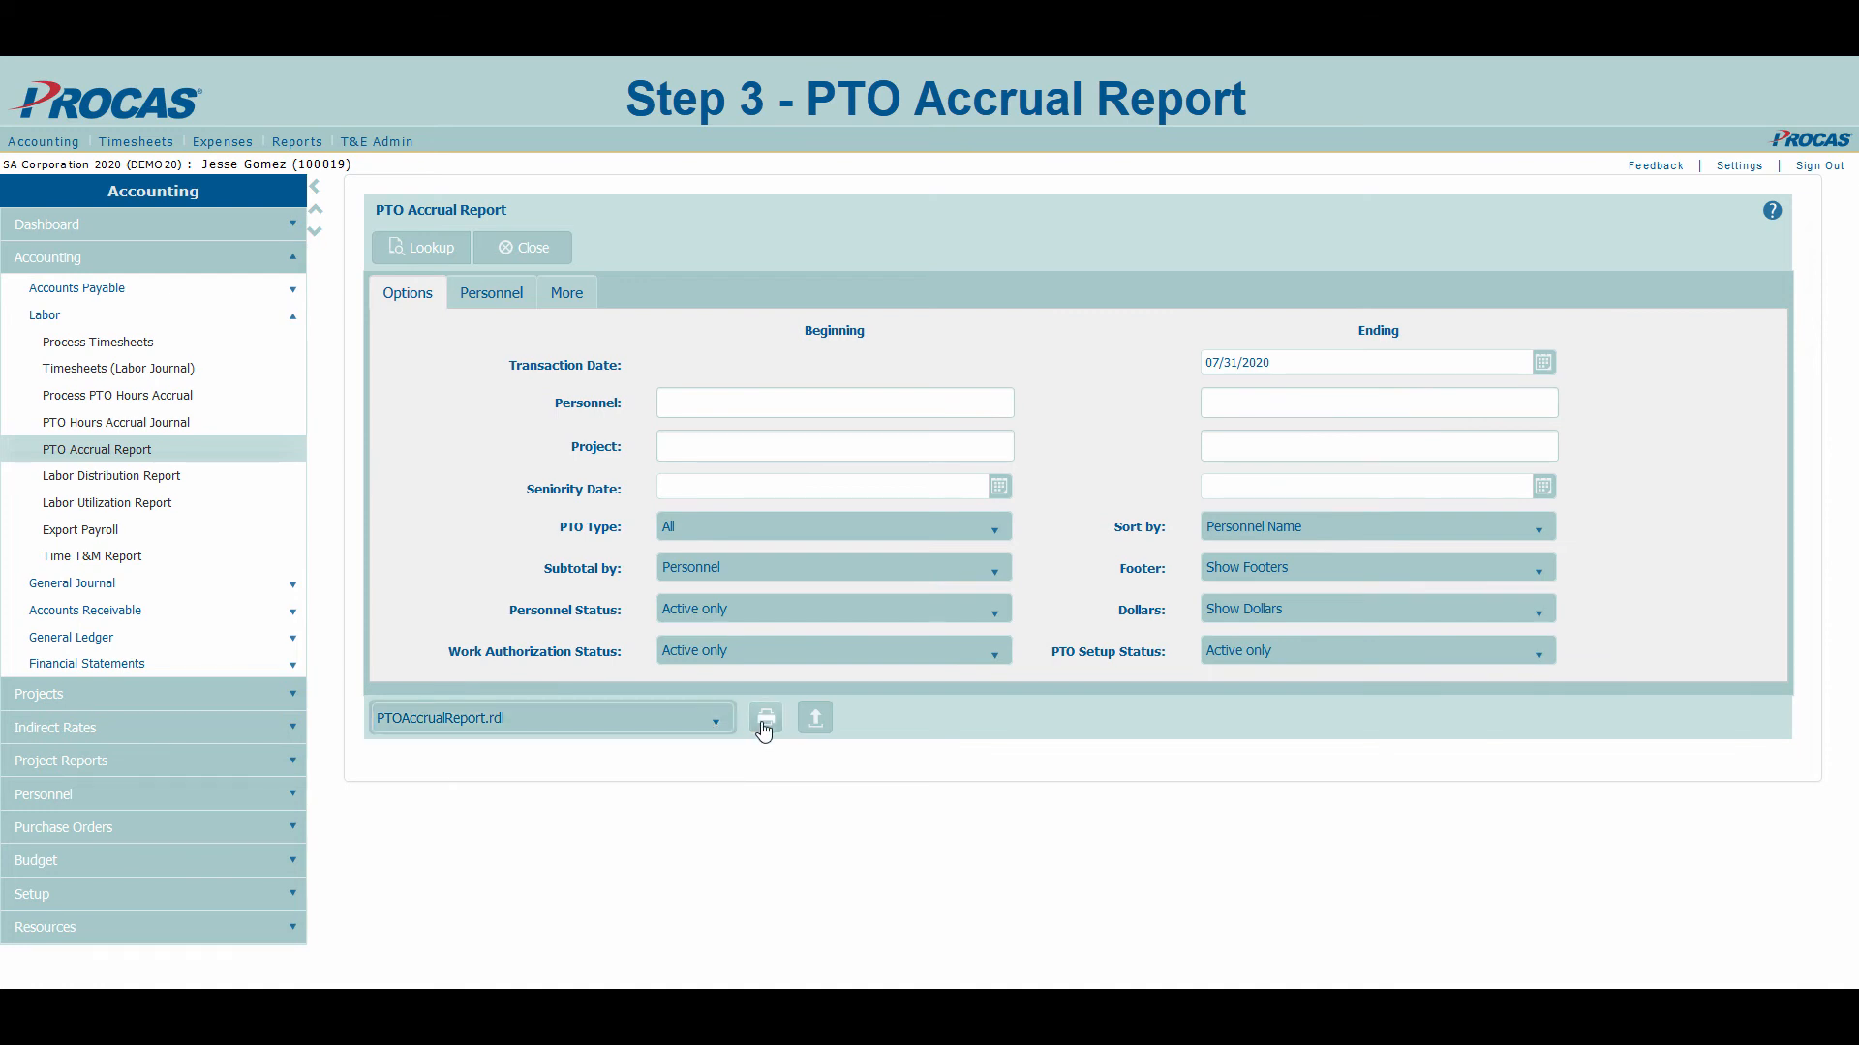
{"action": "left_click", "coordinate": [765, 721]}
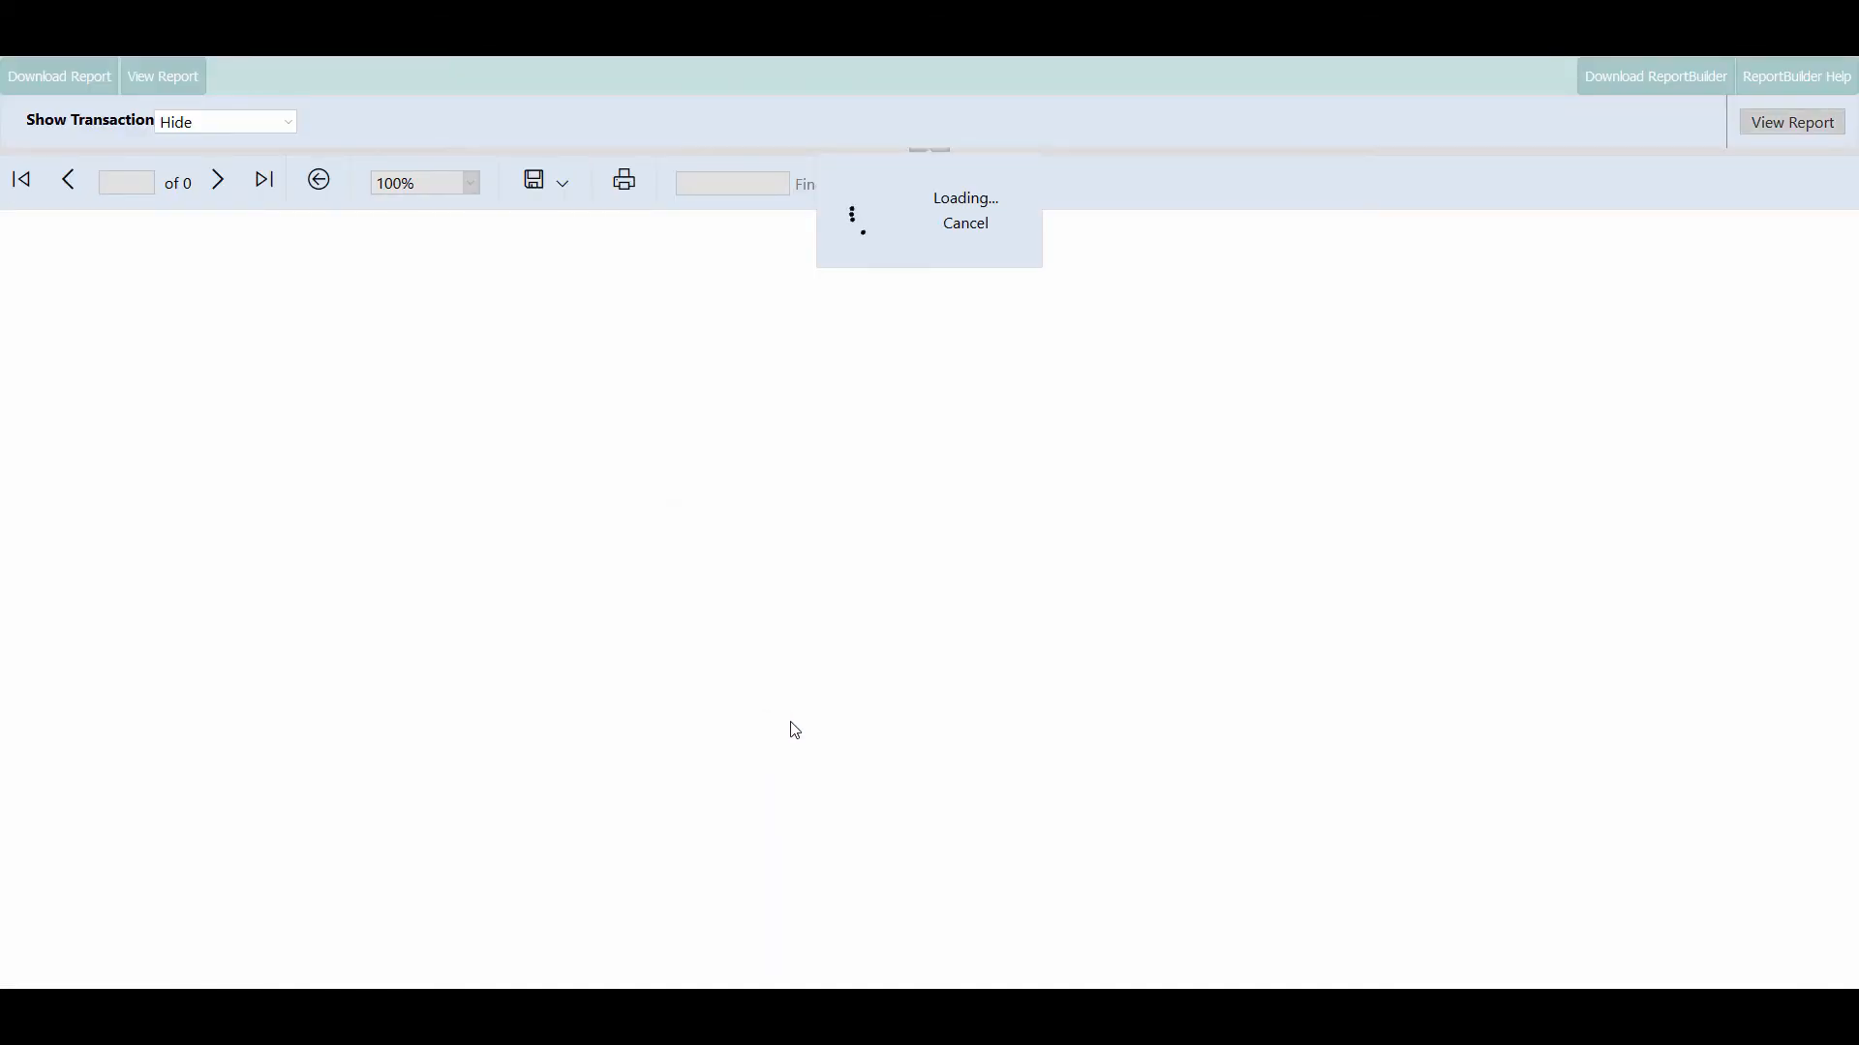
{"action": "scroll", "coordinate": [1411, 547], "scroll_direction": "down", "scroll_amount": 1}
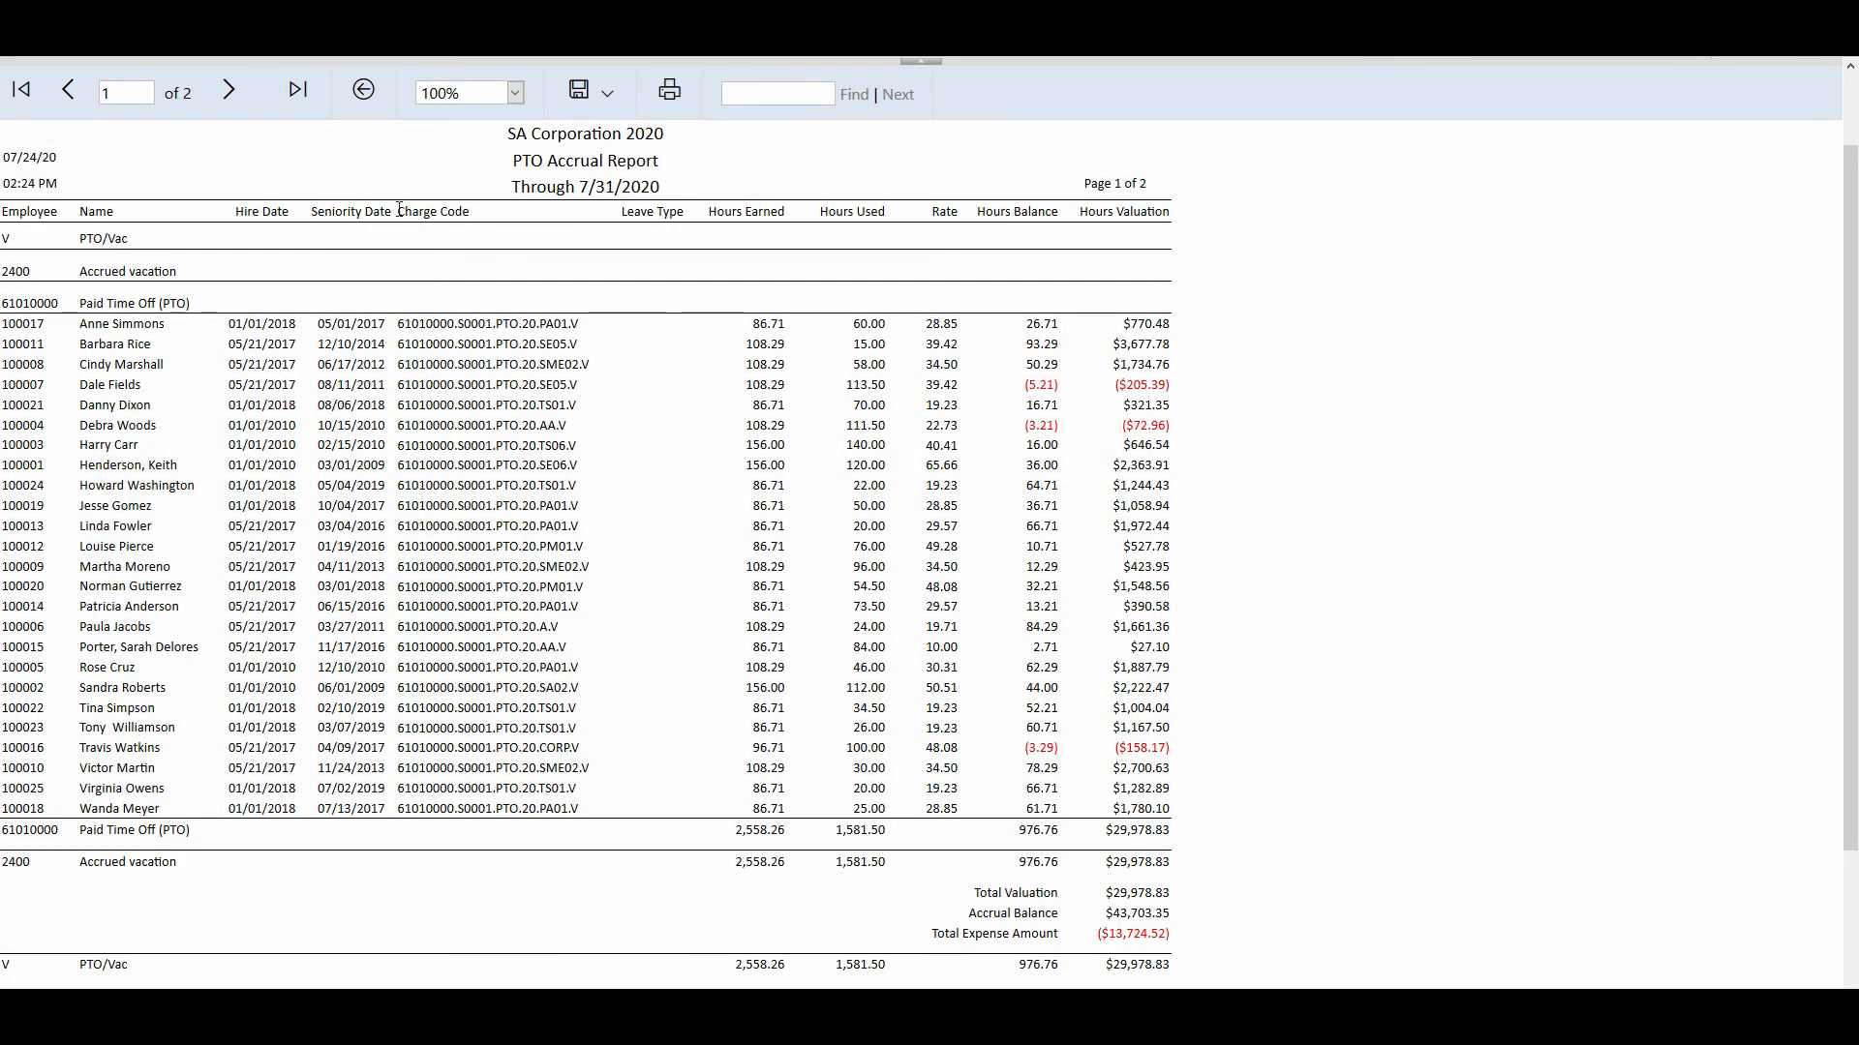
{"action": "left_click", "coordinate": [232, 106]}
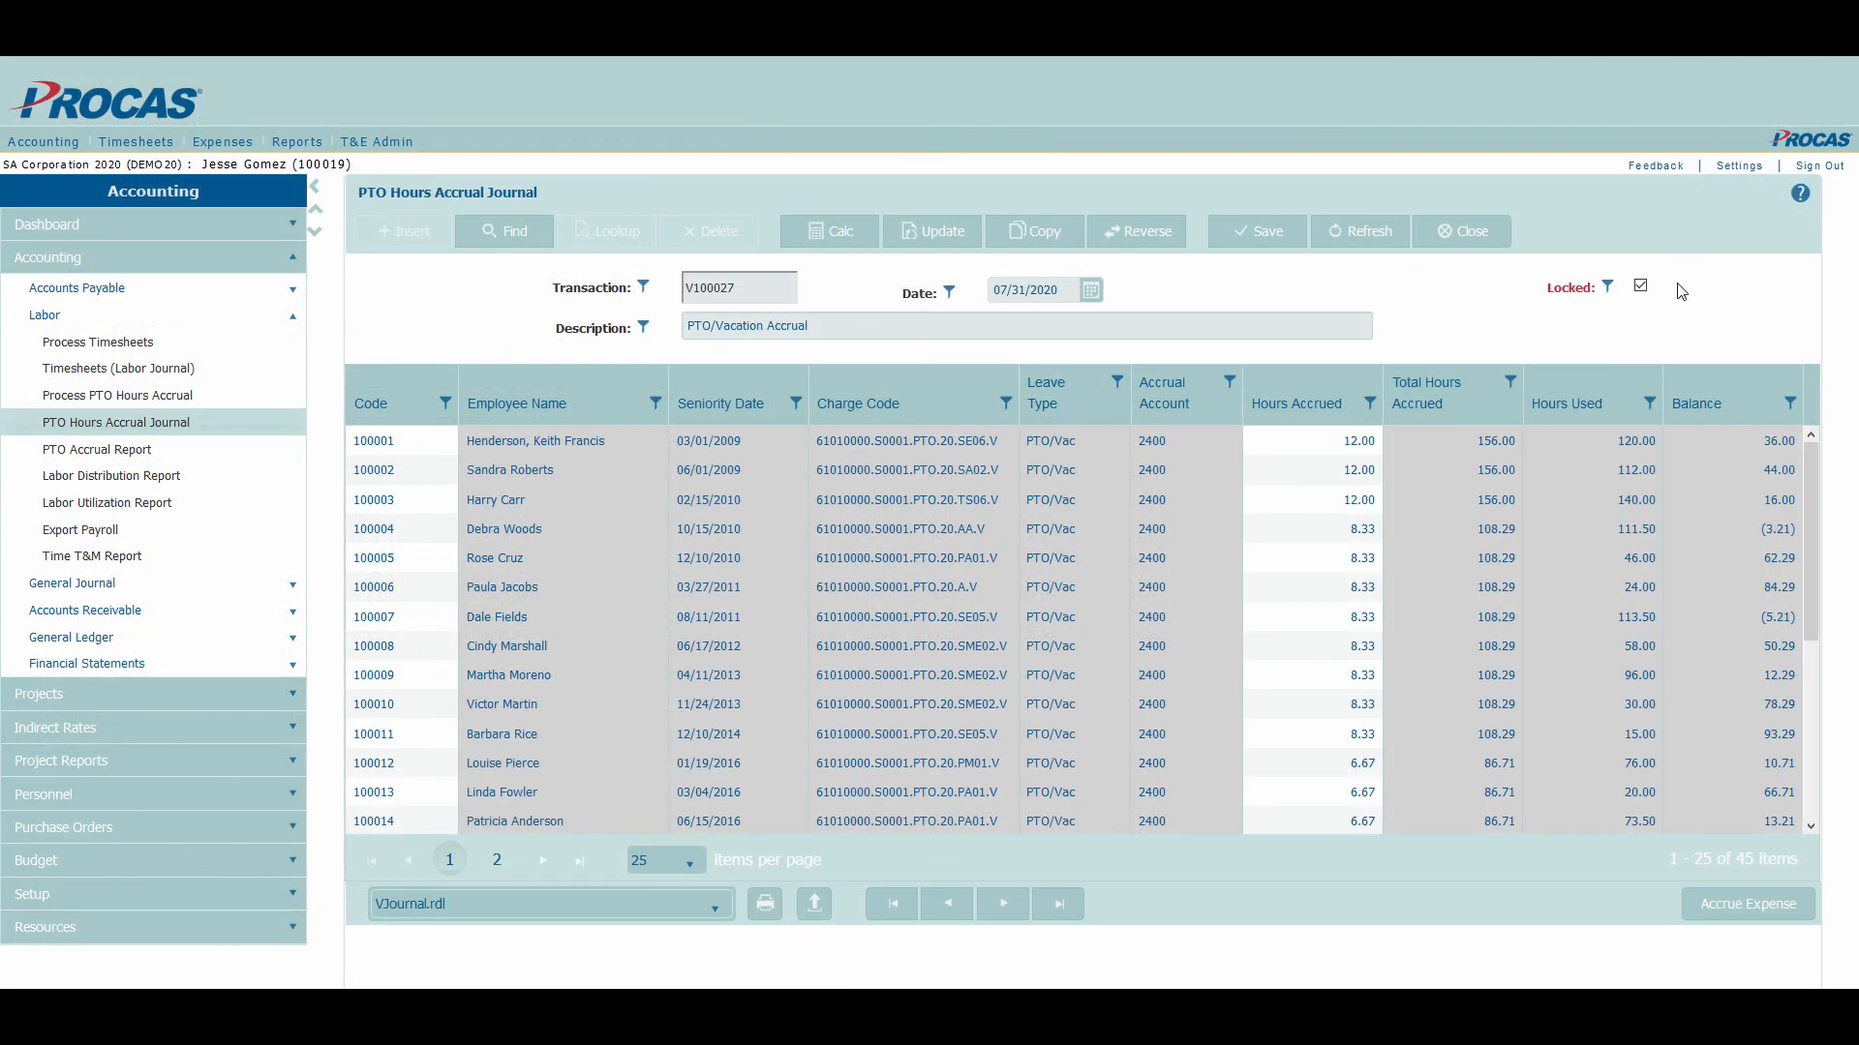
Accrue the expense for the locked 07/31/2020 PTO/Vacation Accrual transaction in the PTO Hours Accrual Journal
{"action": "left_click", "coordinate": [1731, 914]}
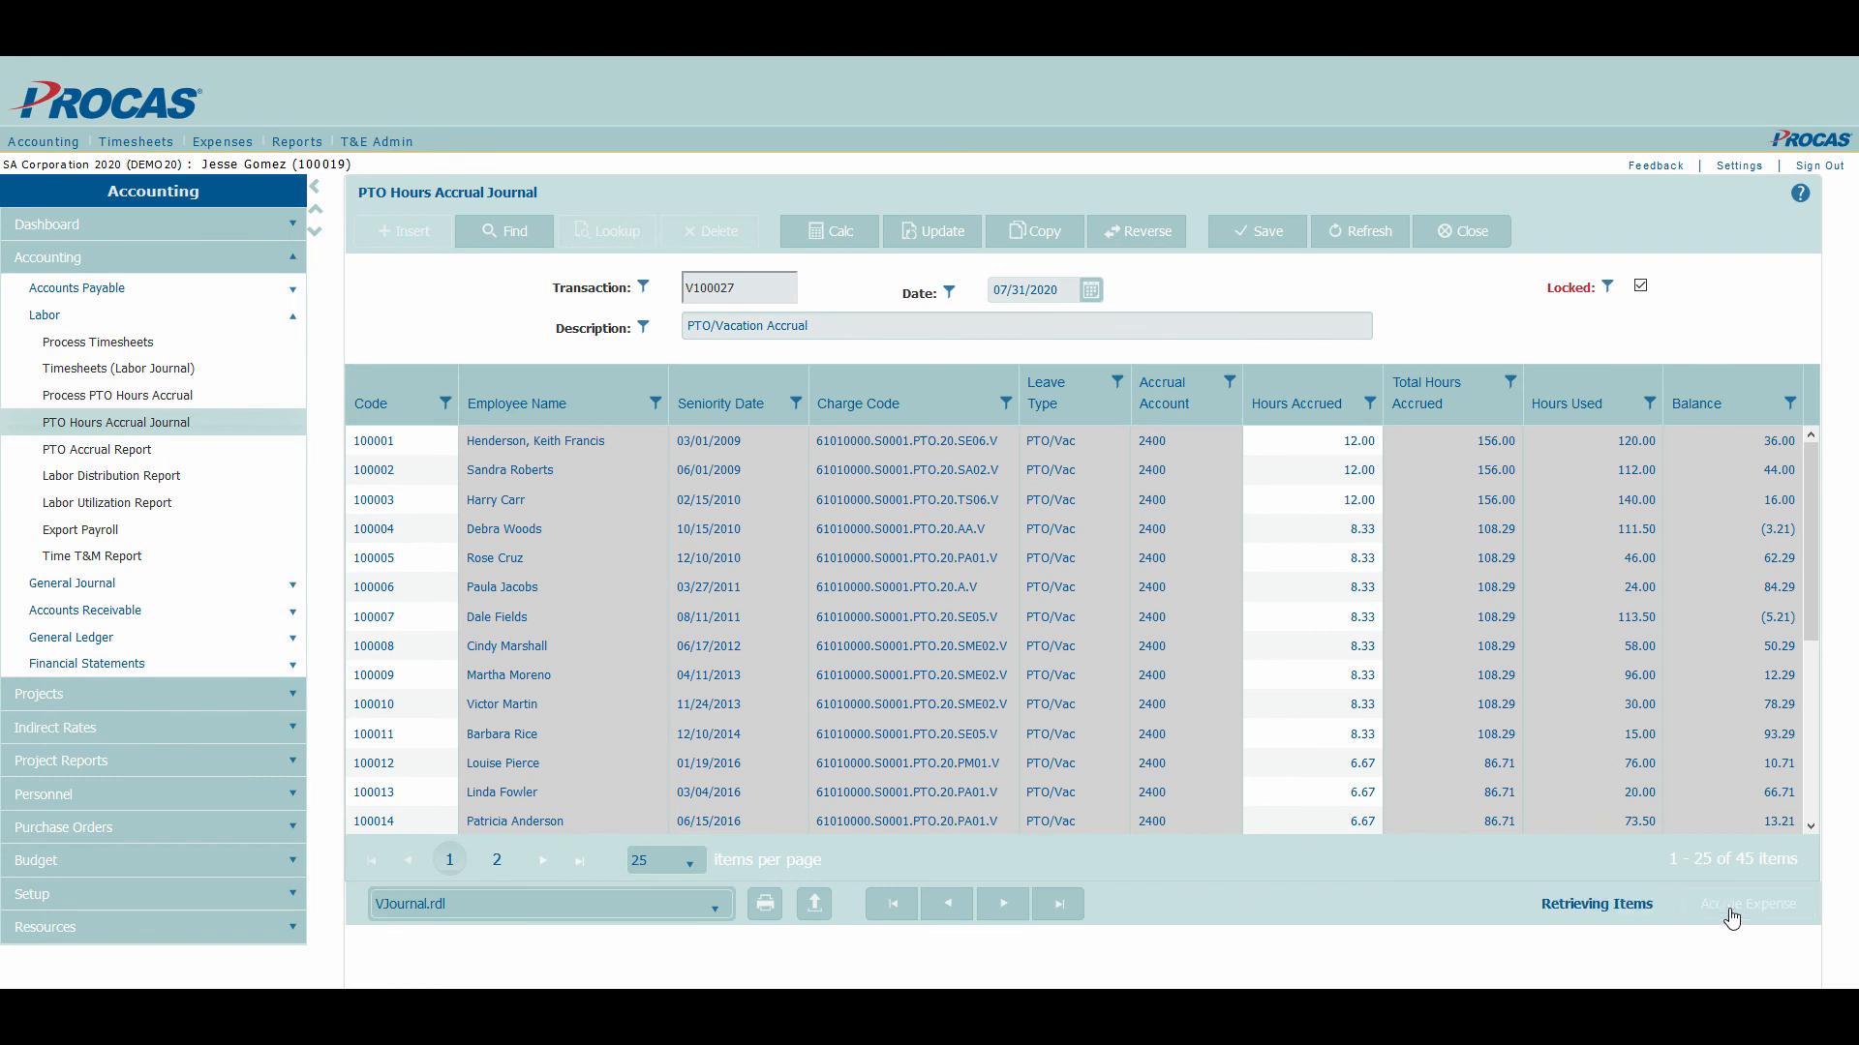